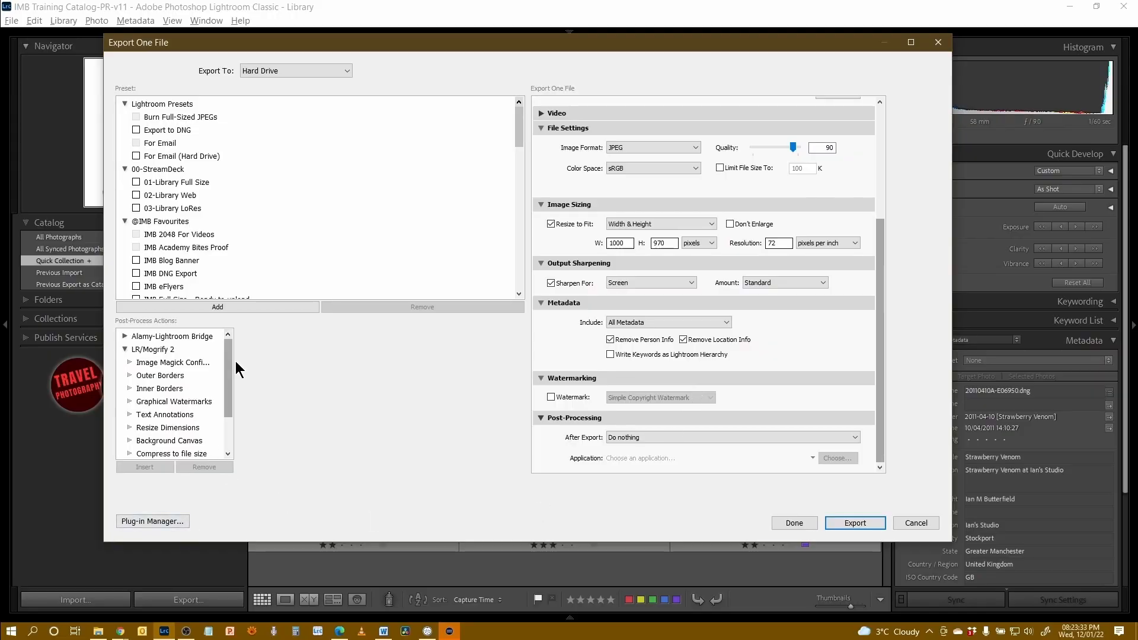
- Add LR/Mogrify 2's Image Magick Configuration action to the export settings
{"action": "left_click_drag", "start_coordinate": [229, 365], "coordinate": [230, 366]}
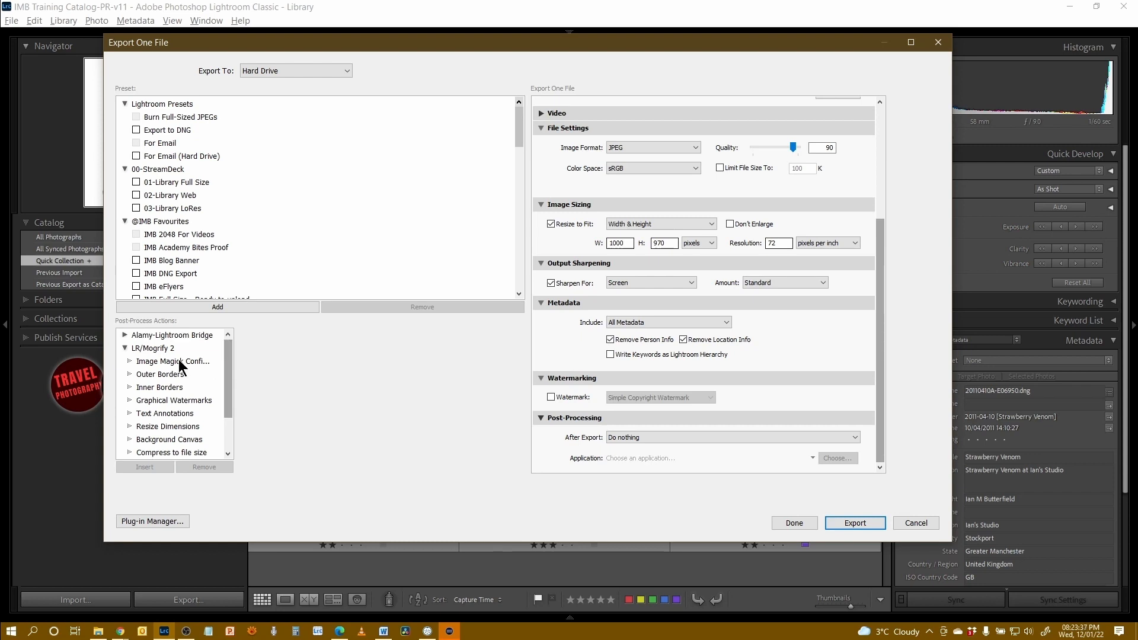
{"action": "left_click", "coordinate": [179, 361]}
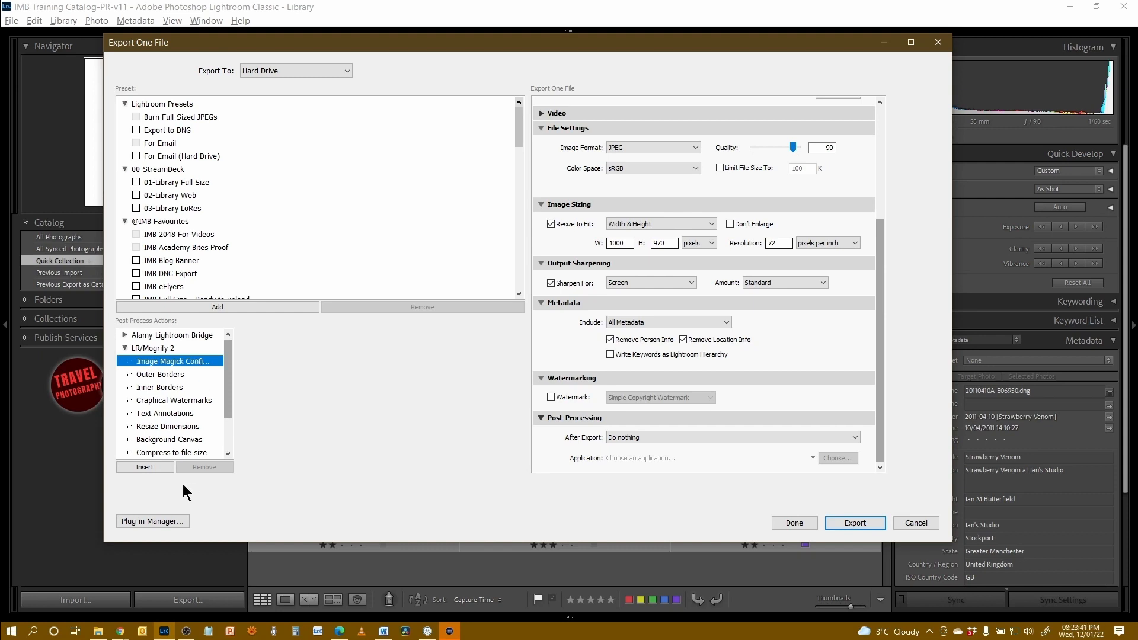
{"action": "left_click", "coordinate": [146, 467]}
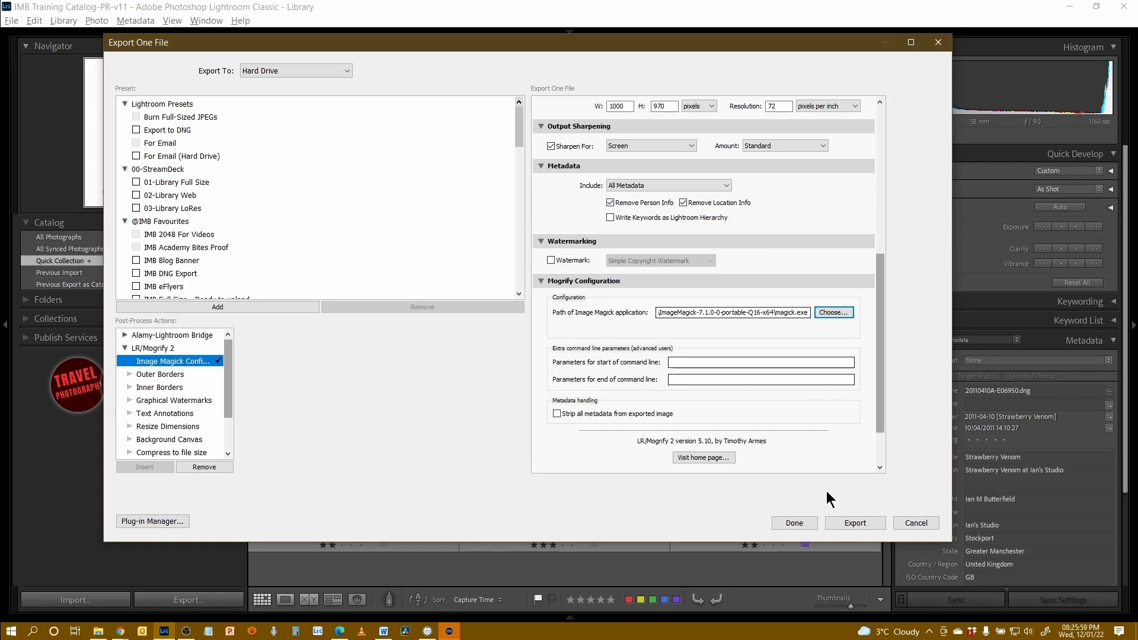
- Set the Image Magick application path to magick.exe in the ImageMagick-7.1.0-0-portable-Q16-x64 folder
{"action": "left_click", "coordinate": [732, 313]}
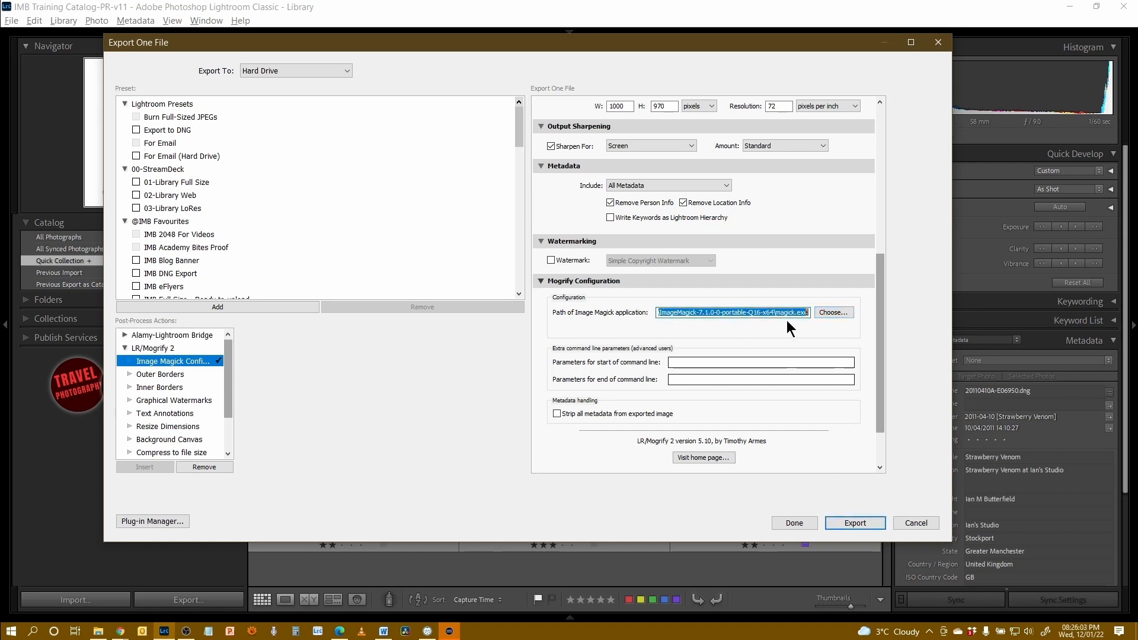
{"action": "left_click", "coordinate": [836, 312]}
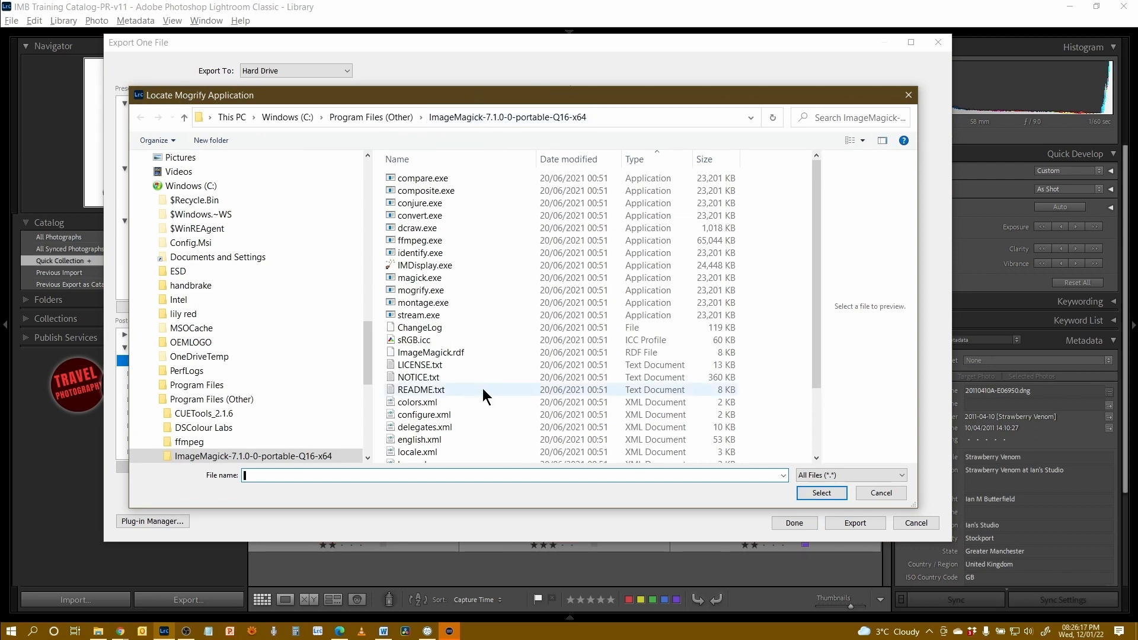
{"action": "scroll", "coordinate": [477, 383], "scroll_direction": "down", "scroll_amount": 2}
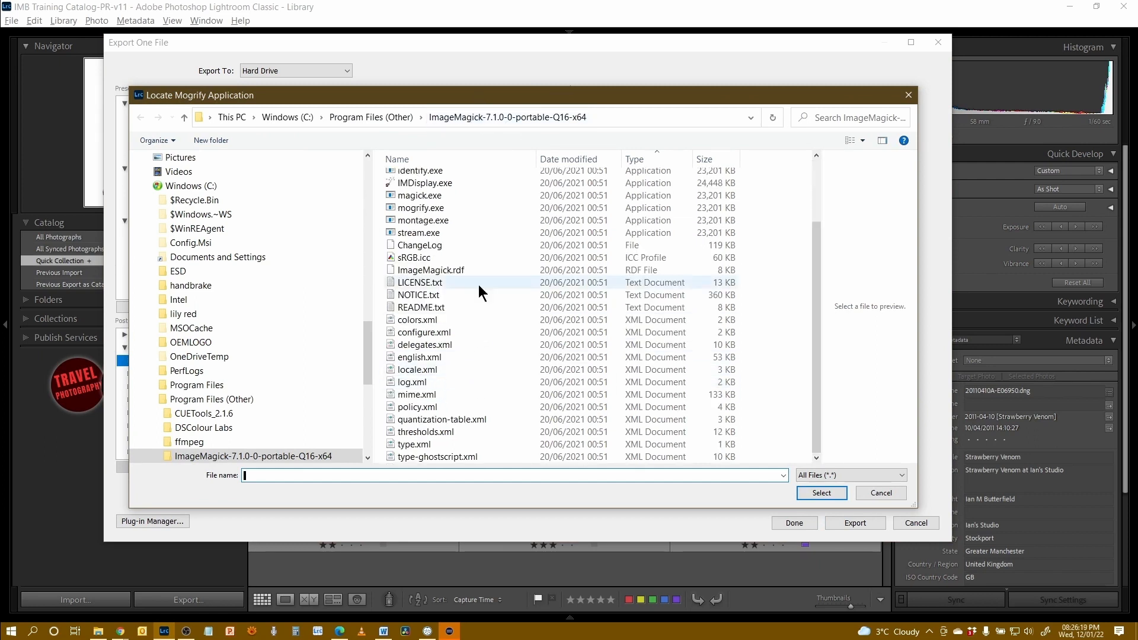
{"action": "left_click", "coordinate": [460, 196]}
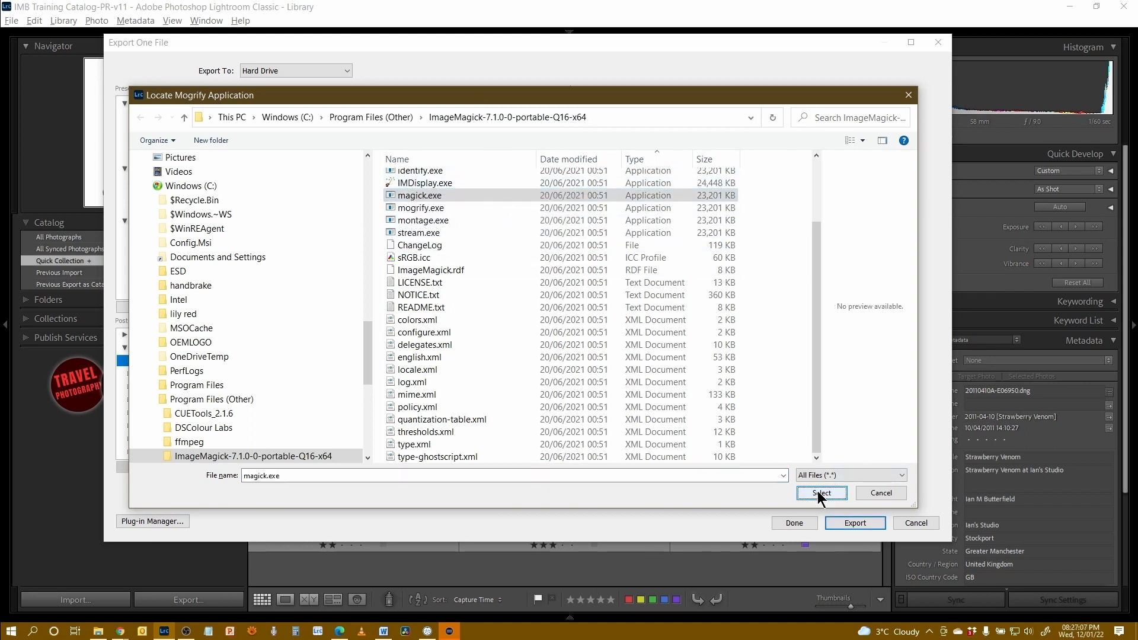
{"action": "left_click", "coordinate": [822, 493]}
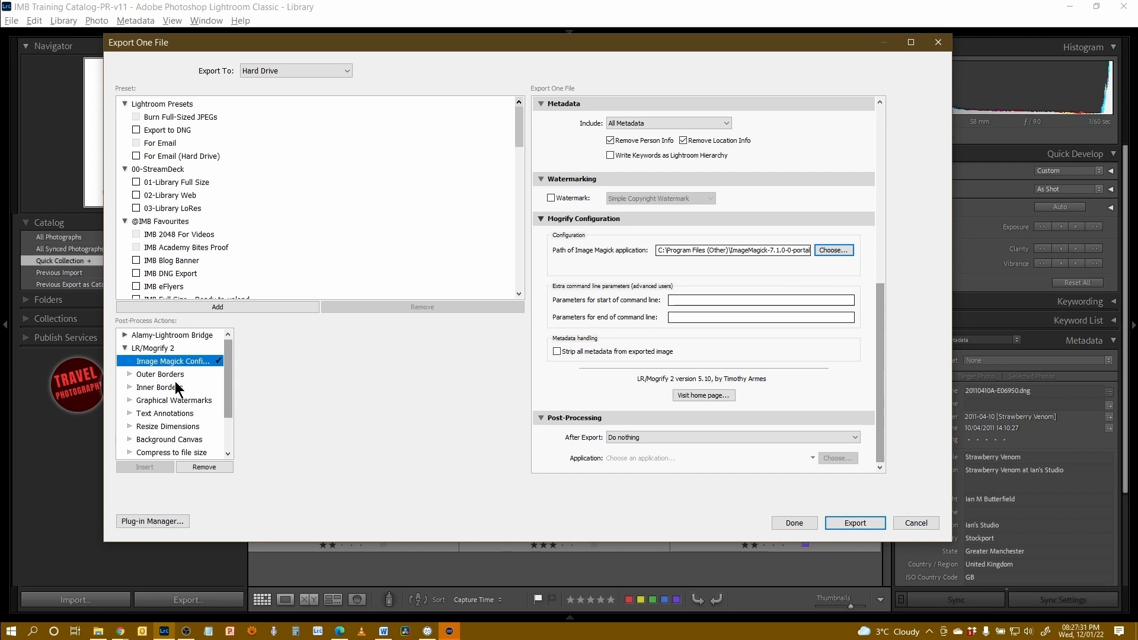
- Add LR/Mogrify 2's Outer Borders action to the export and bring up its border options
{"action": "left_click", "coordinate": [166, 369]}
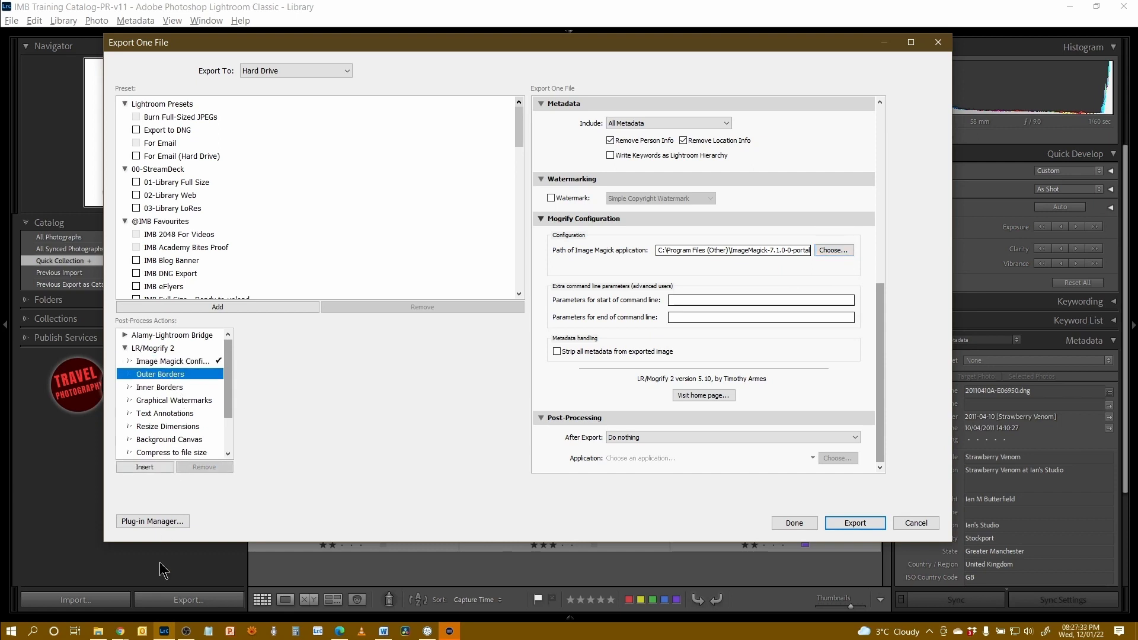
{"action": "left_click", "coordinate": [144, 467]}
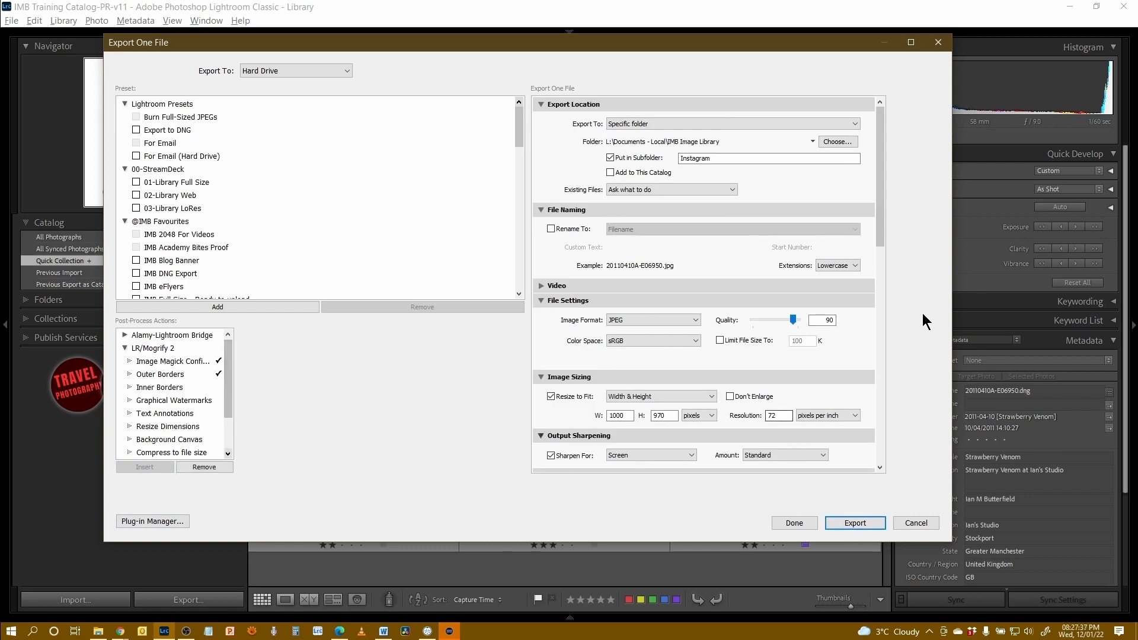
{"action": "left_click_drag", "start_coordinate": [879, 232], "coordinate": [925, 464]}
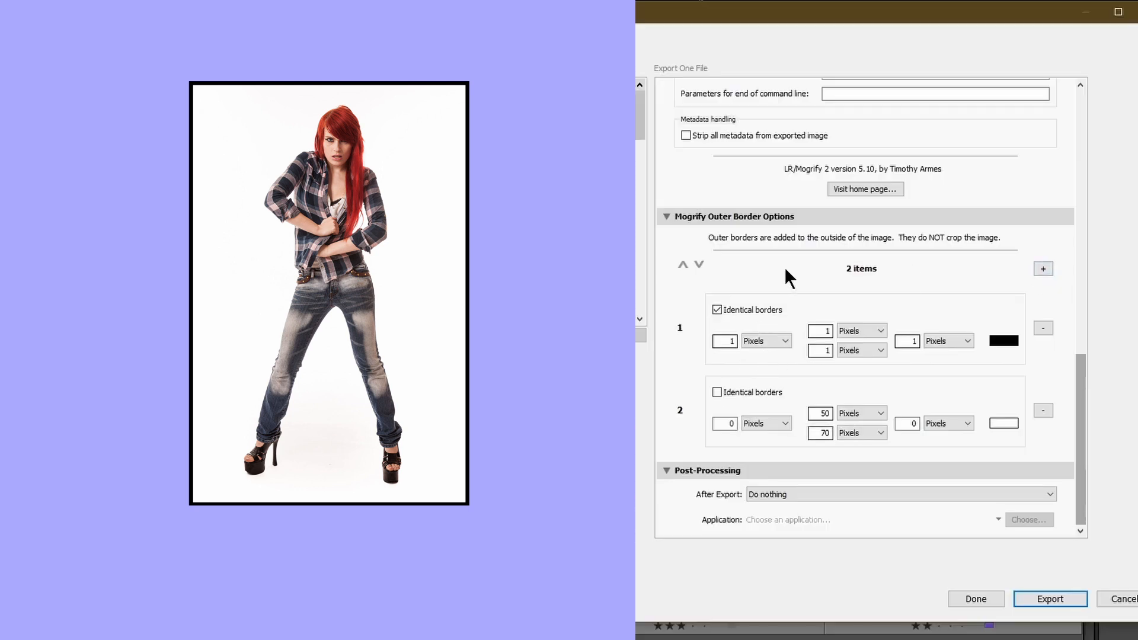
- Add and remove a trial third outer border, and set the second border's top width to 40 pixels
{"action": "left_click", "coordinate": [1045, 268]}
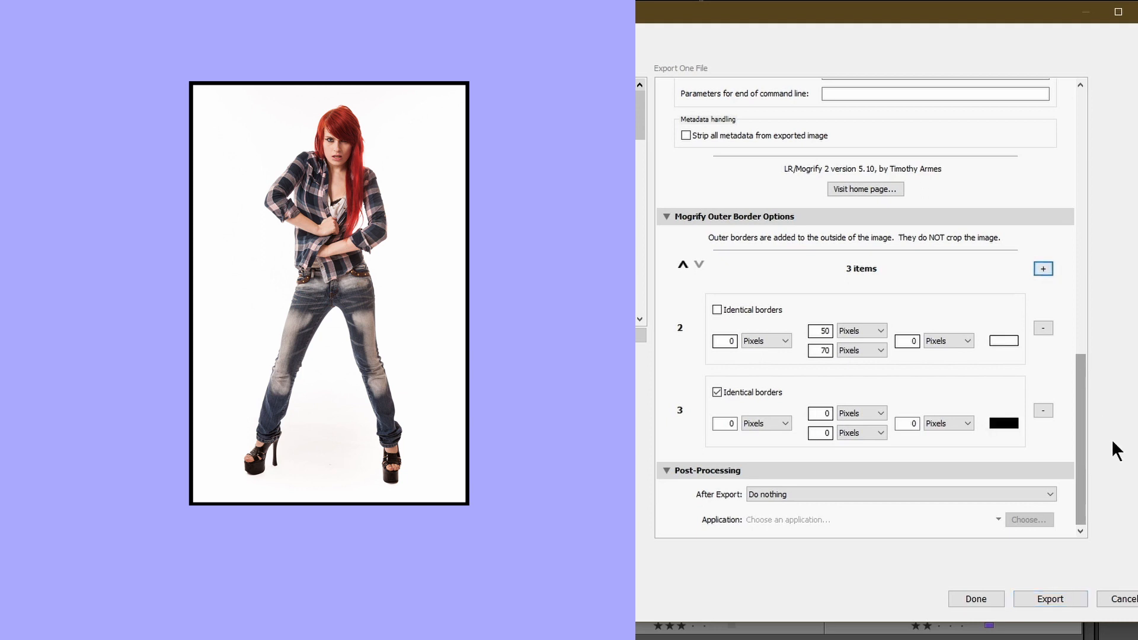
{"action": "left_click", "coordinate": [1043, 410]}
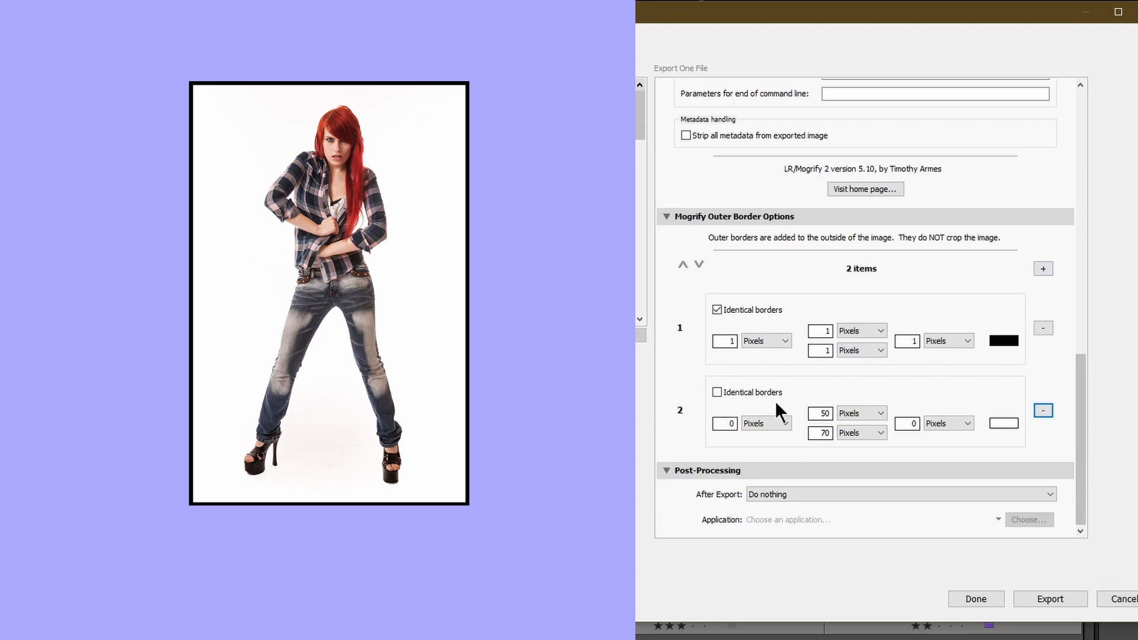
{"action": "double_click", "coordinate": [824, 413]}
{"action": "type", "text": "0"}
{"action": "left_click", "coordinate": [817, 413]}
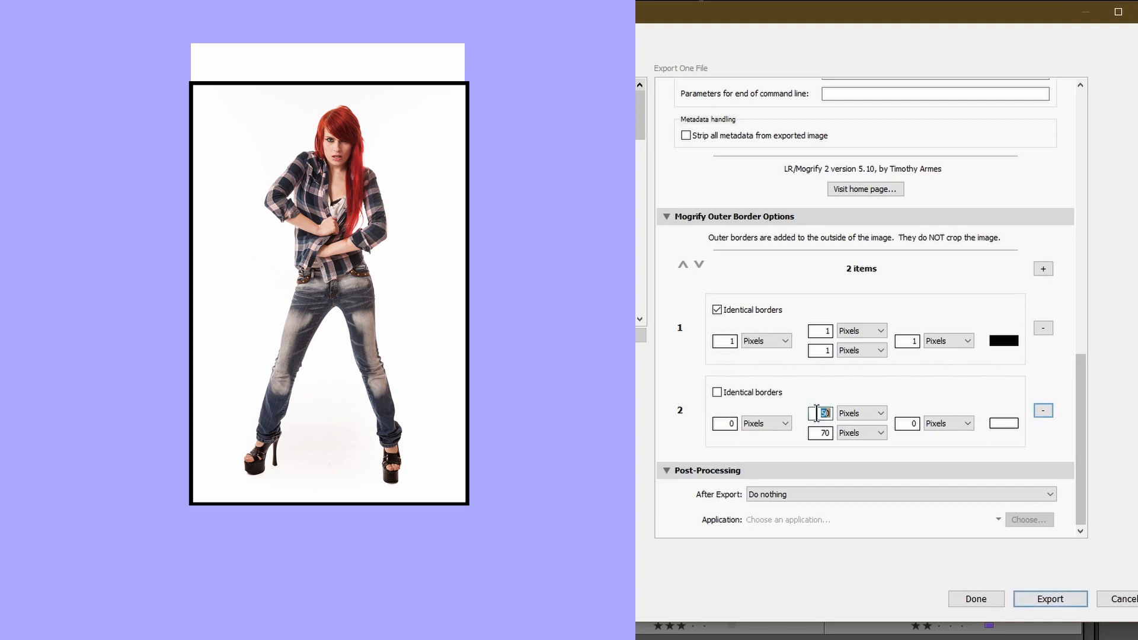
{"action": "type", "text": "40"}
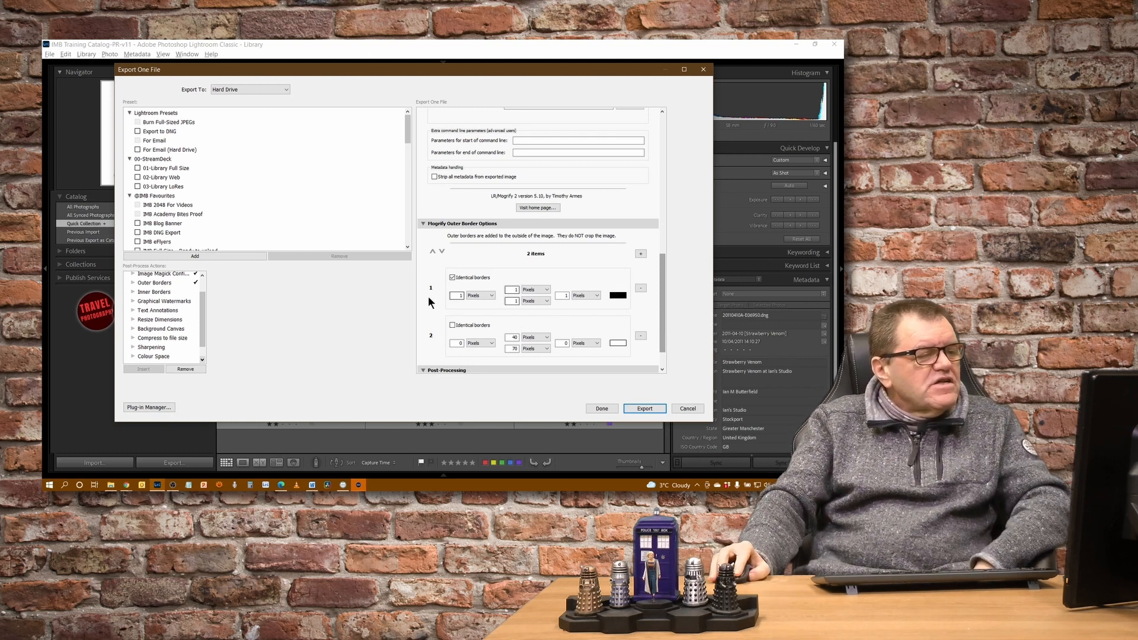
- Examine the colour choices of the first and second outer borders
{"action": "left_click", "coordinate": [621, 298]}
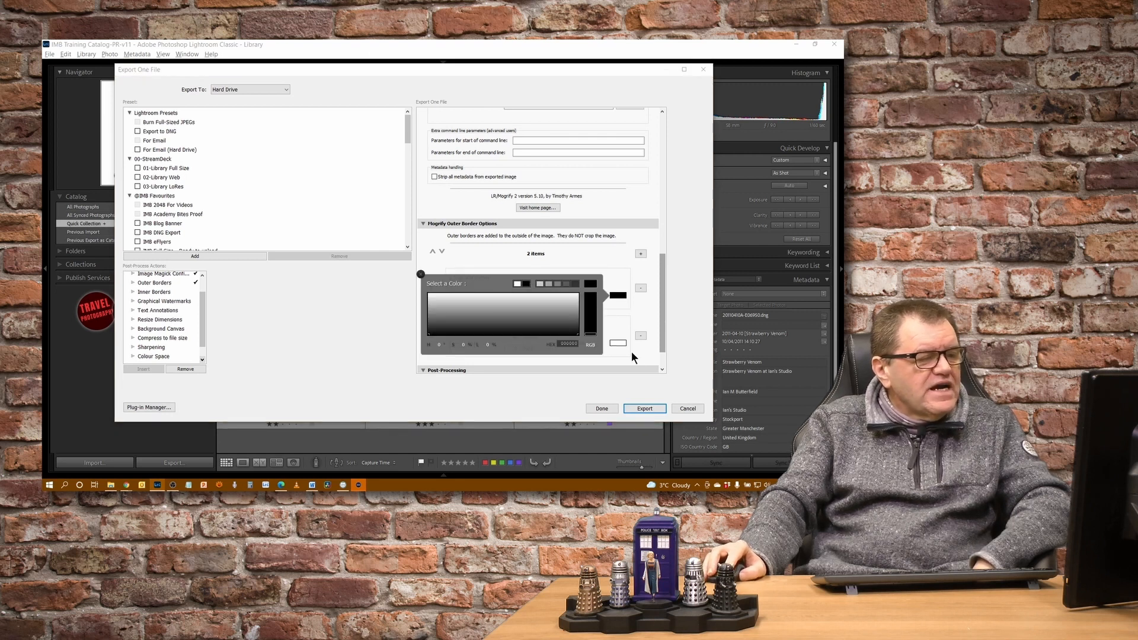
{"action": "left_click", "coordinate": [638, 318]}
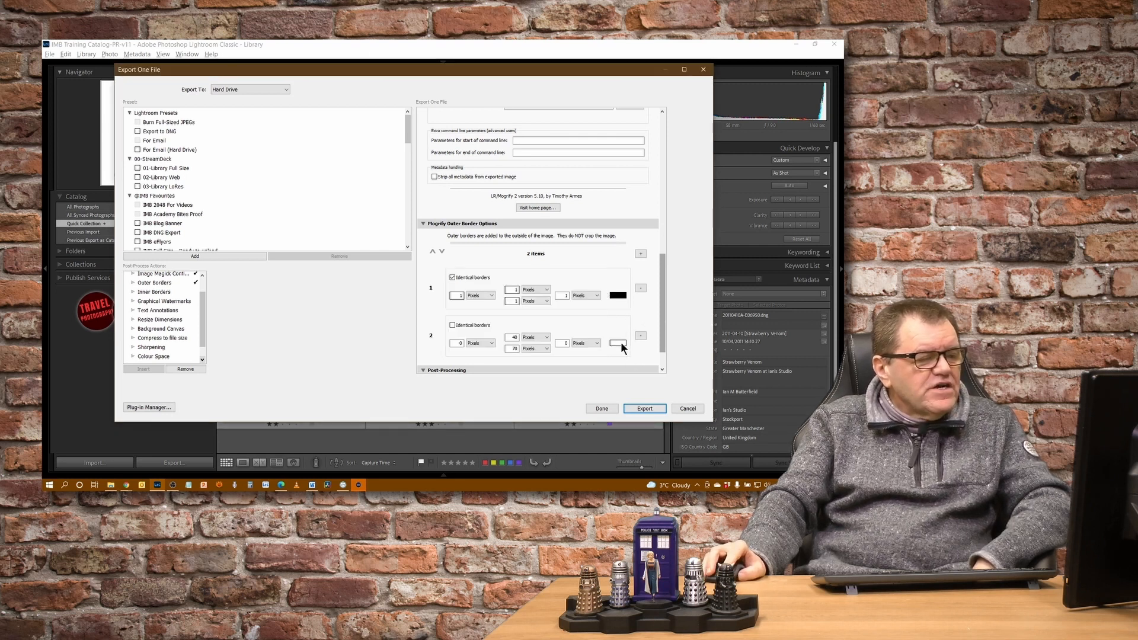
{"action": "left_click", "coordinate": [619, 343]}
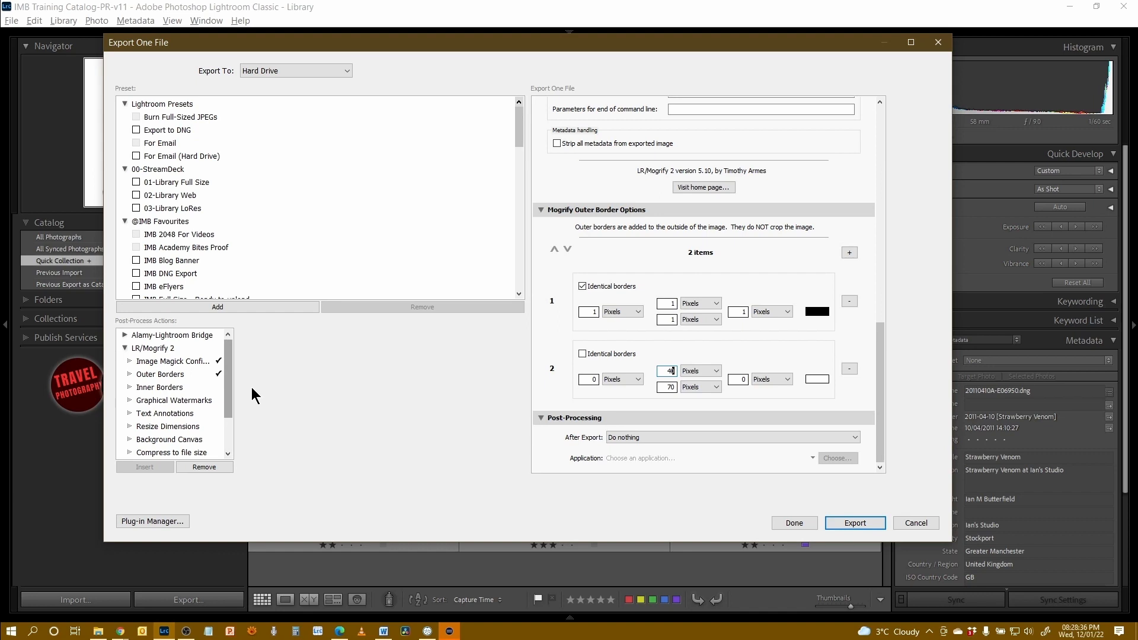
- Add LR/Mogrify 2's Text Annotations action to the export and set the annotation's vertical inset to 35 pixels
{"action": "left_click_drag", "start_coordinate": [226, 396], "coordinate": [232, 408]}
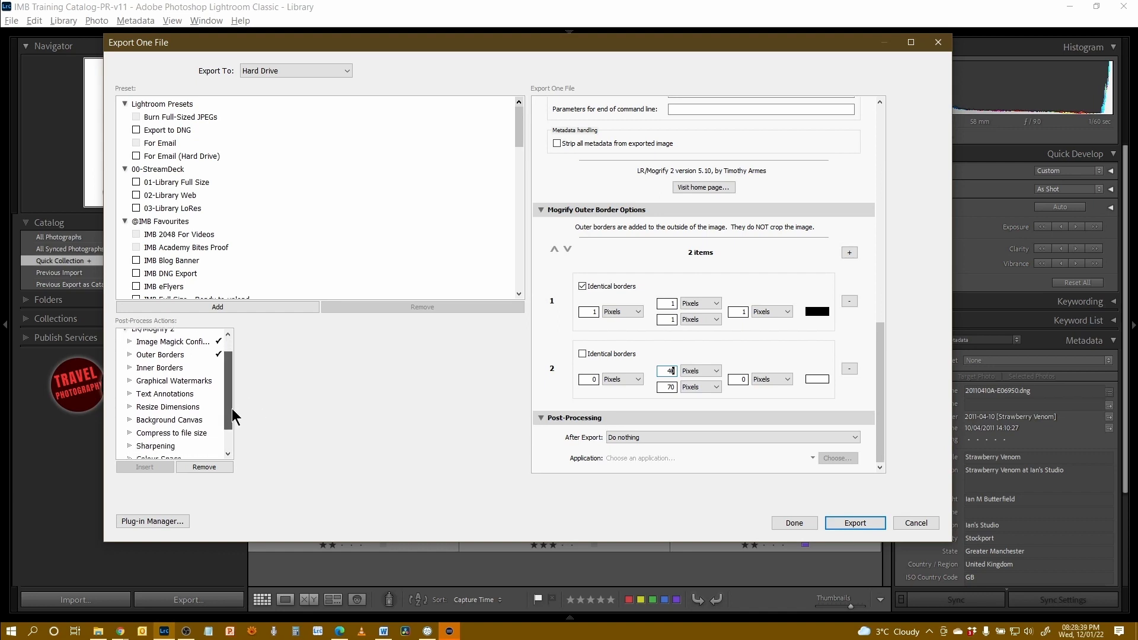
{"action": "left_click", "coordinate": [164, 394]}
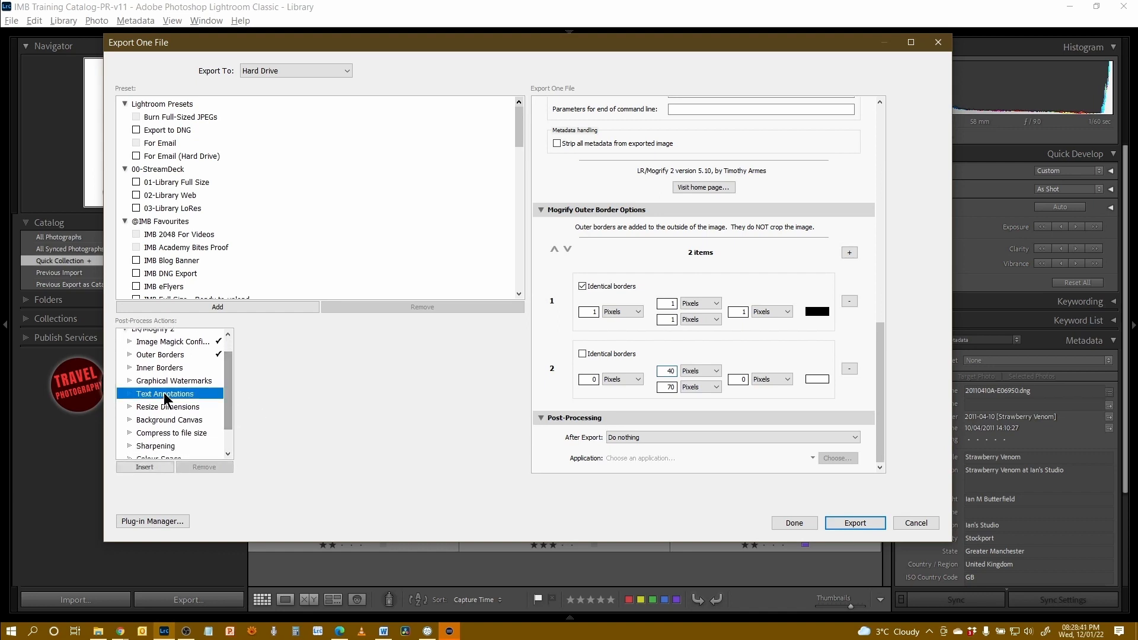
{"action": "left_click", "coordinate": [157, 468]}
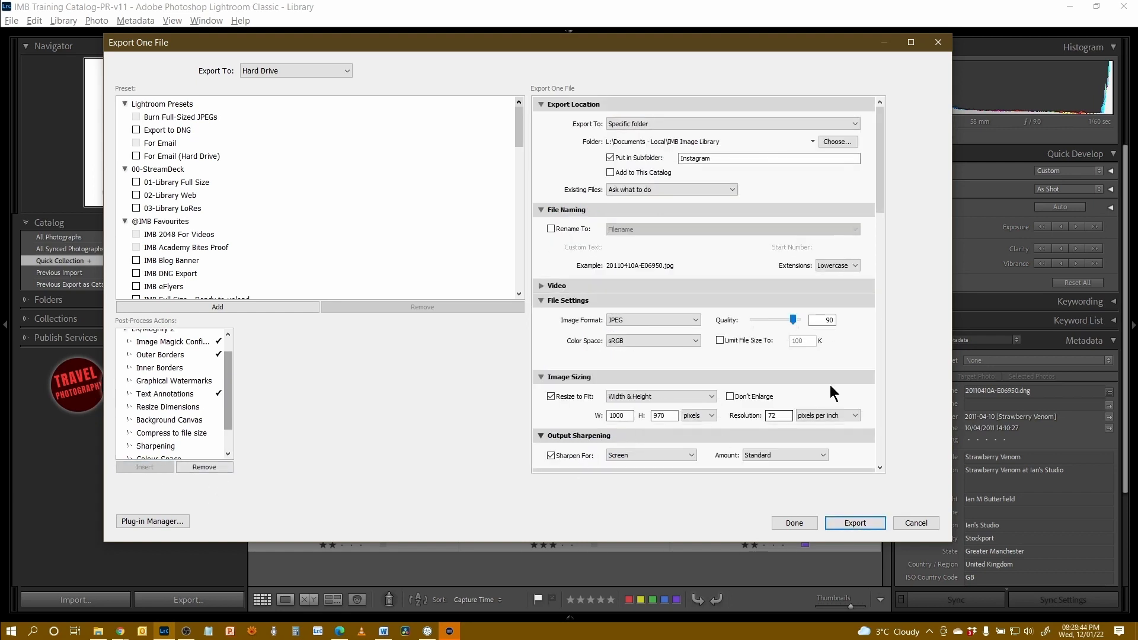
{"action": "left_click_drag", "start_coordinate": [877, 198], "coordinate": [924, 442]}
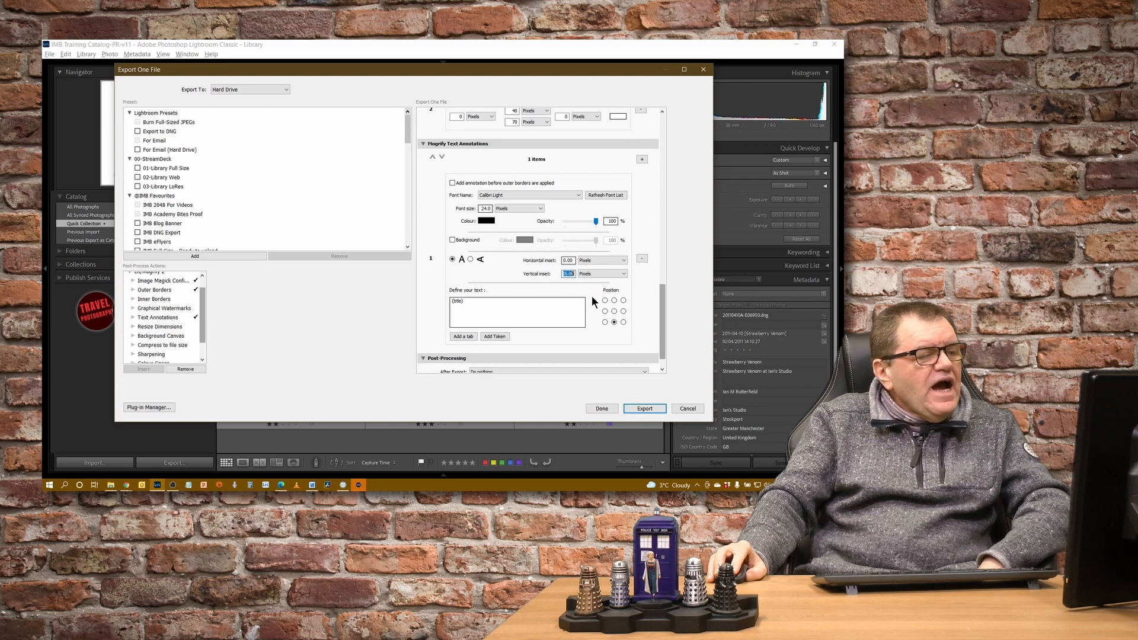
{"action": "key", "text": "Home"}
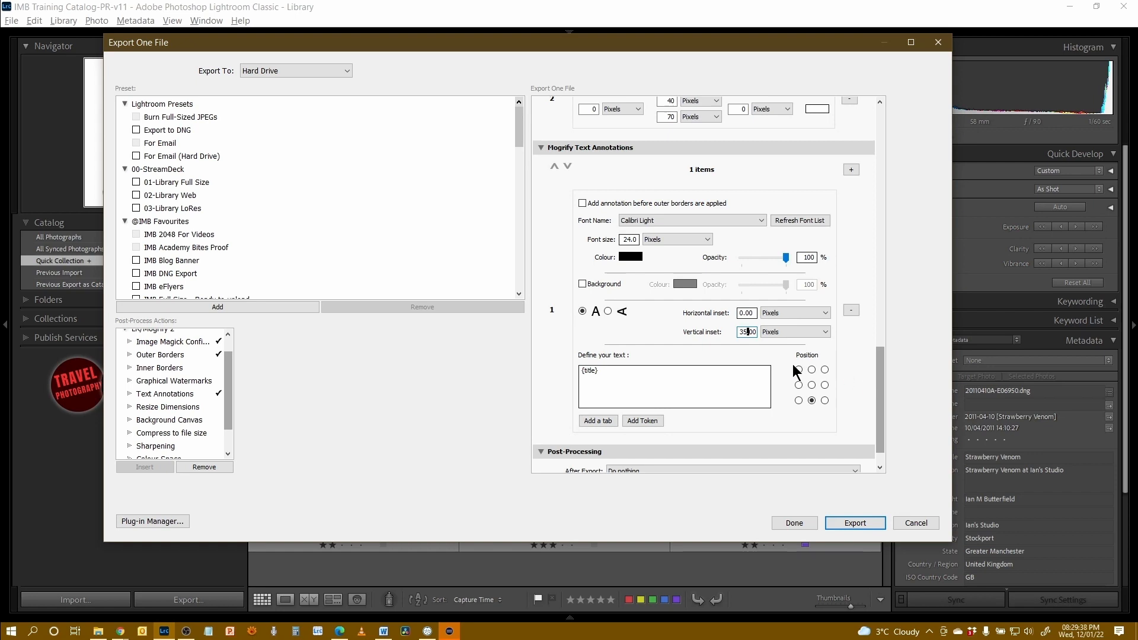
- Append the Creator IPTC token to the annotation text behind the title token
{"action": "left_click", "coordinate": [620, 373]}
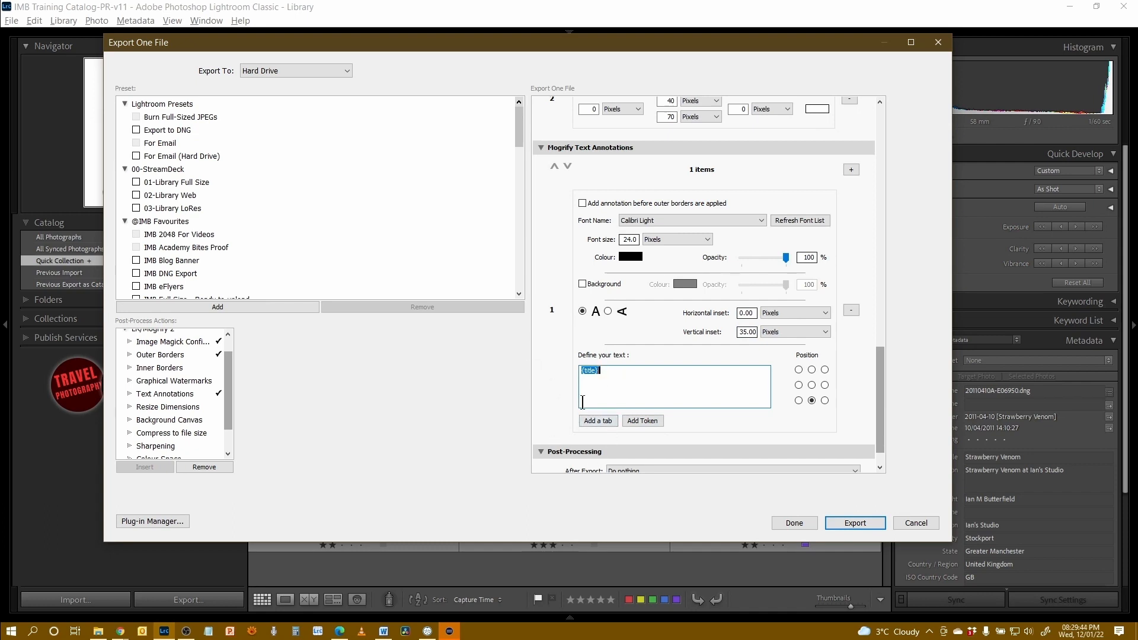
{"action": "left_click", "coordinate": [651, 421]}
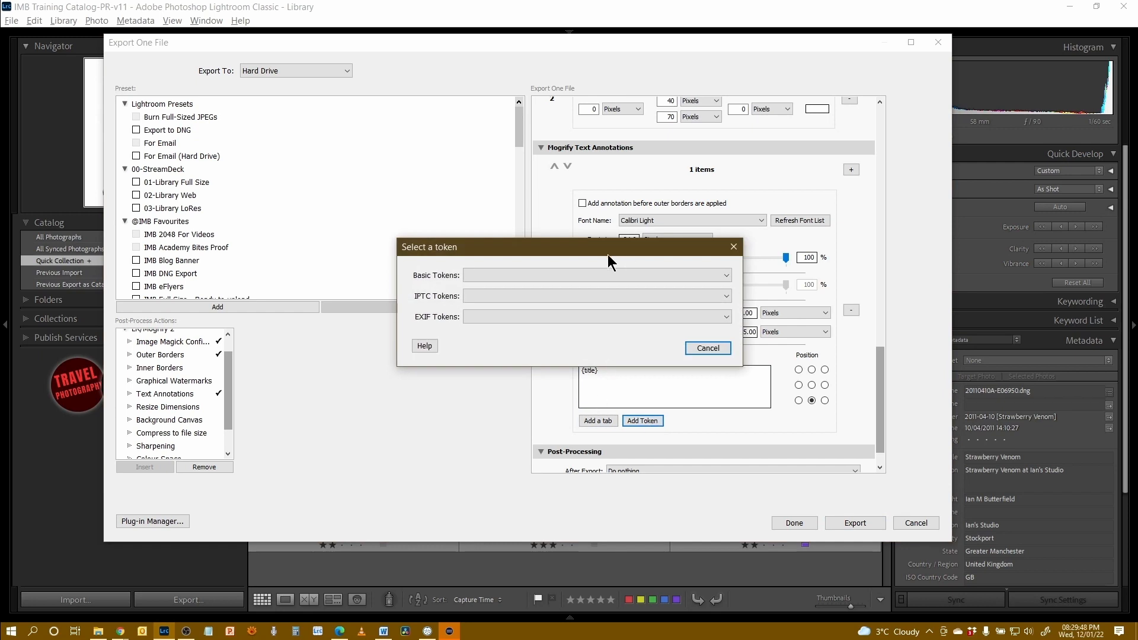
{"action": "left_click", "coordinate": [552, 294]}
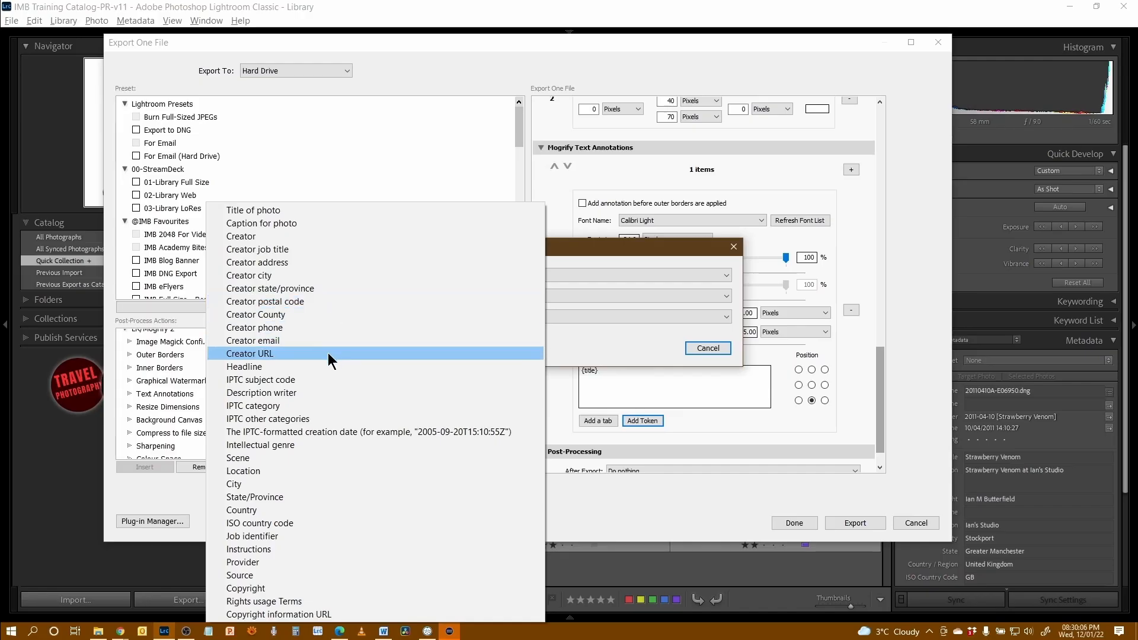
{"action": "left_click", "coordinate": [287, 236]}
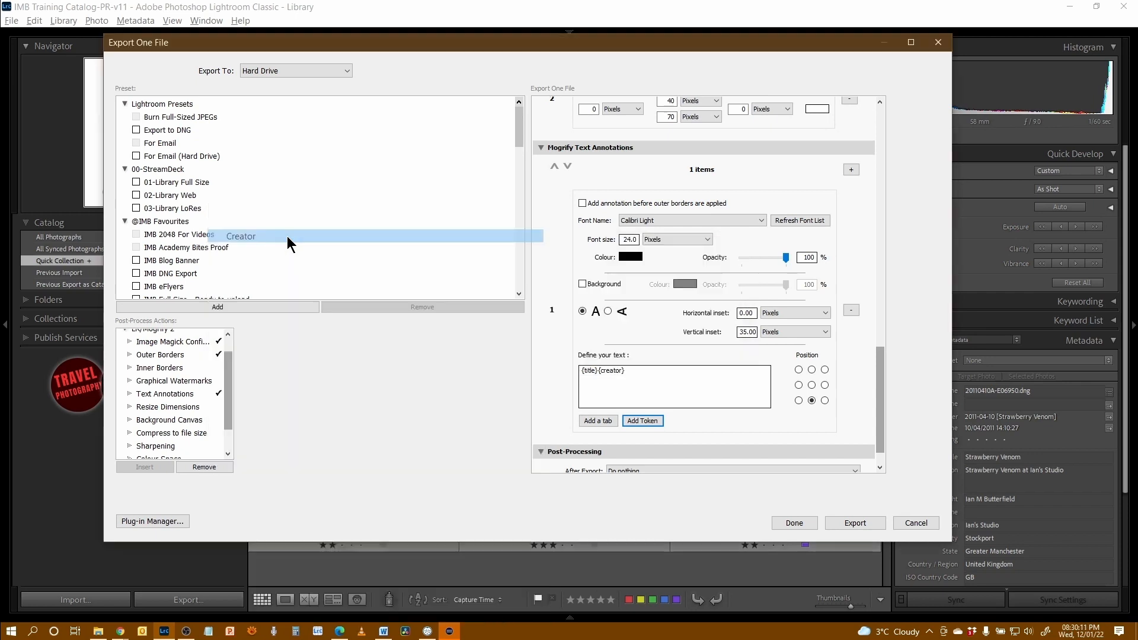
- Delete the creator token from the annotation text and put a comma after the title
{"action": "left_click", "coordinate": [598, 368]}
{"action": "left_click", "coordinate": [597, 370]}
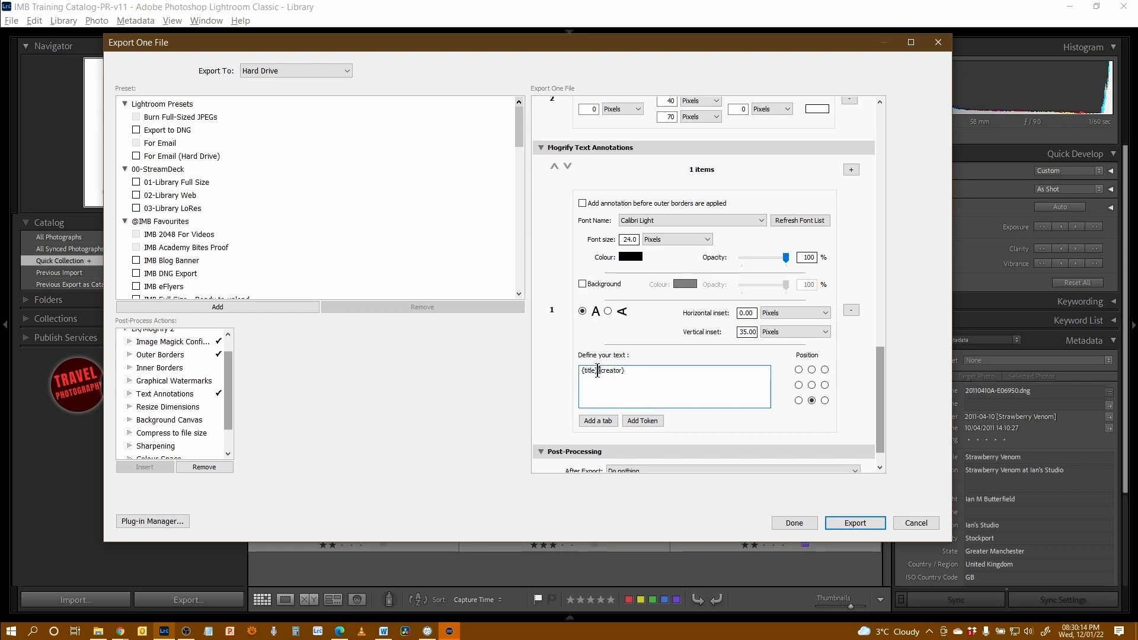
{"action": "type", "text": "(c)"}
{"action": "left_click", "coordinate": [599, 370]}
{"action": "left_click_drag", "start_coordinate": [601, 370], "coordinate": [637, 371]}
{"action": "key", "text": "Delete"}
{"action": "type", "text": ","}
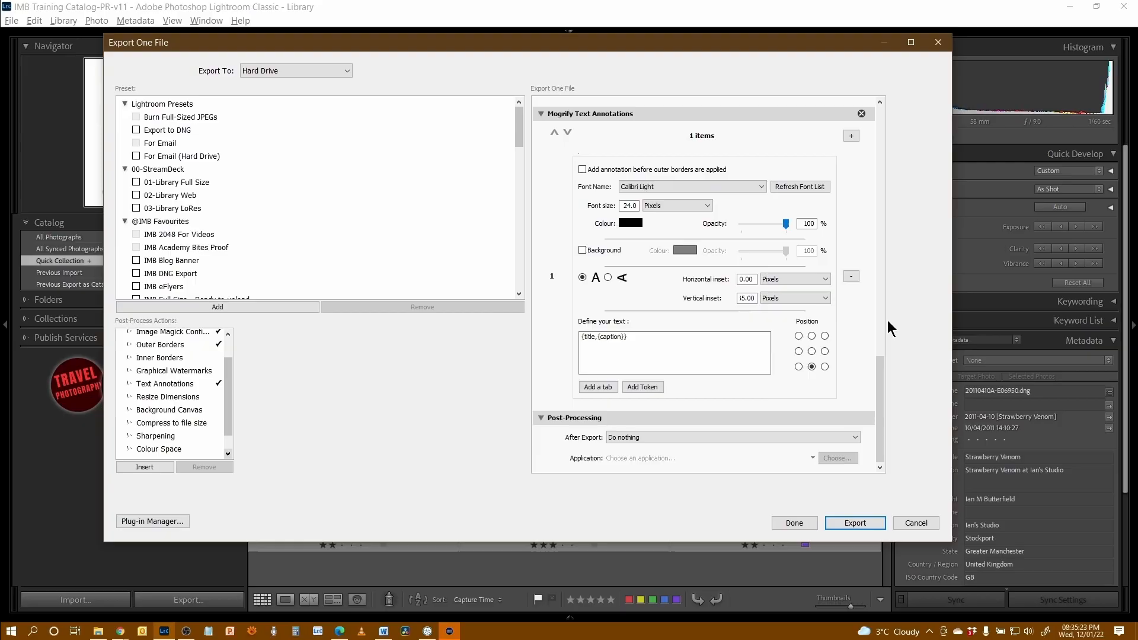
- Add LR/Mogrify 2's Background Canvas action to the export and bring up its canvas options
{"action": "left_click", "coordinate": [169, 411]}
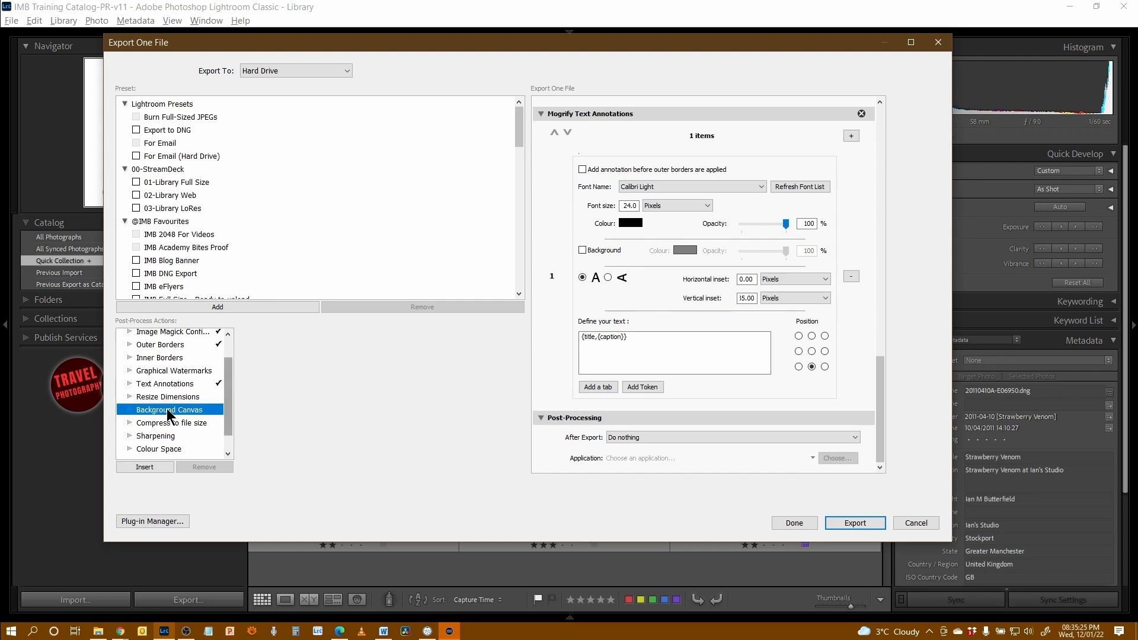
{"action": "left_click", "coordinate": [142, 468]}
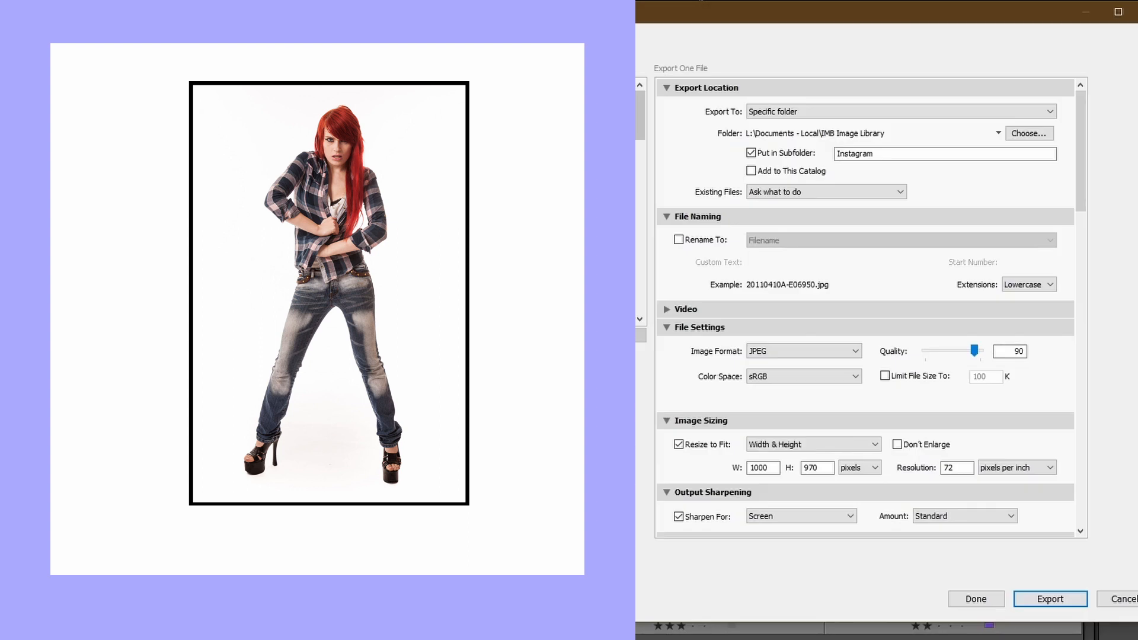
{"action": "left_click_drag", "start_coordinate": [1080, 181], "coordinate": [1101, 527]}
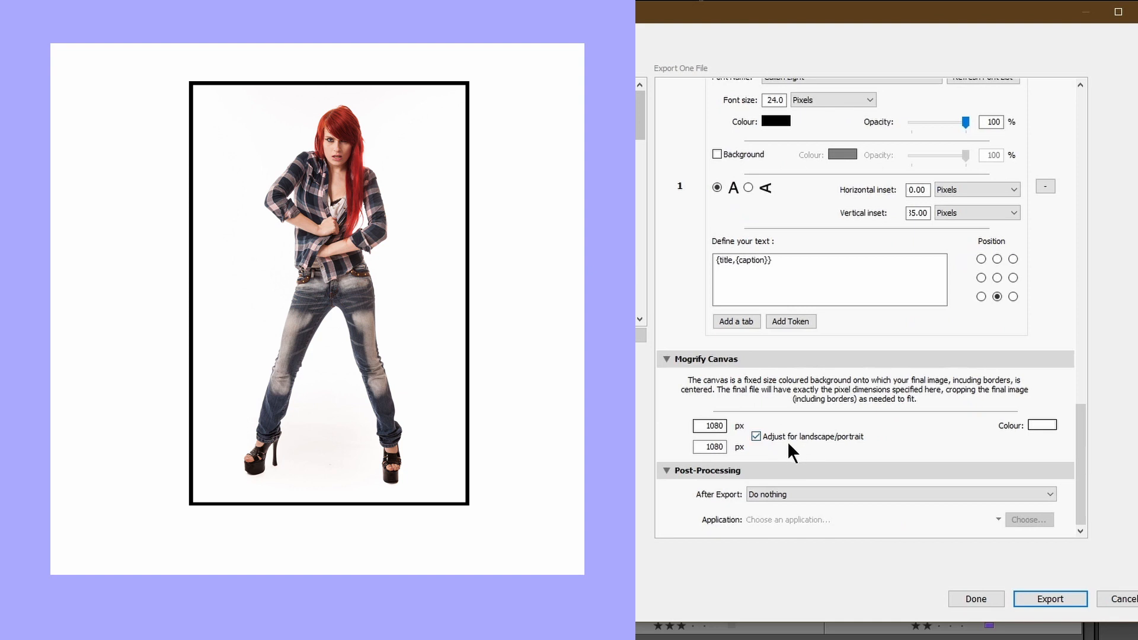
- Turn off the landscape/portrait adjustment for the Mogrify canvas and check its background colour
{"action": "left_click", "coordinate": [756, 436]}
{"action": "left_click", "coordinate": [1048, 423]}
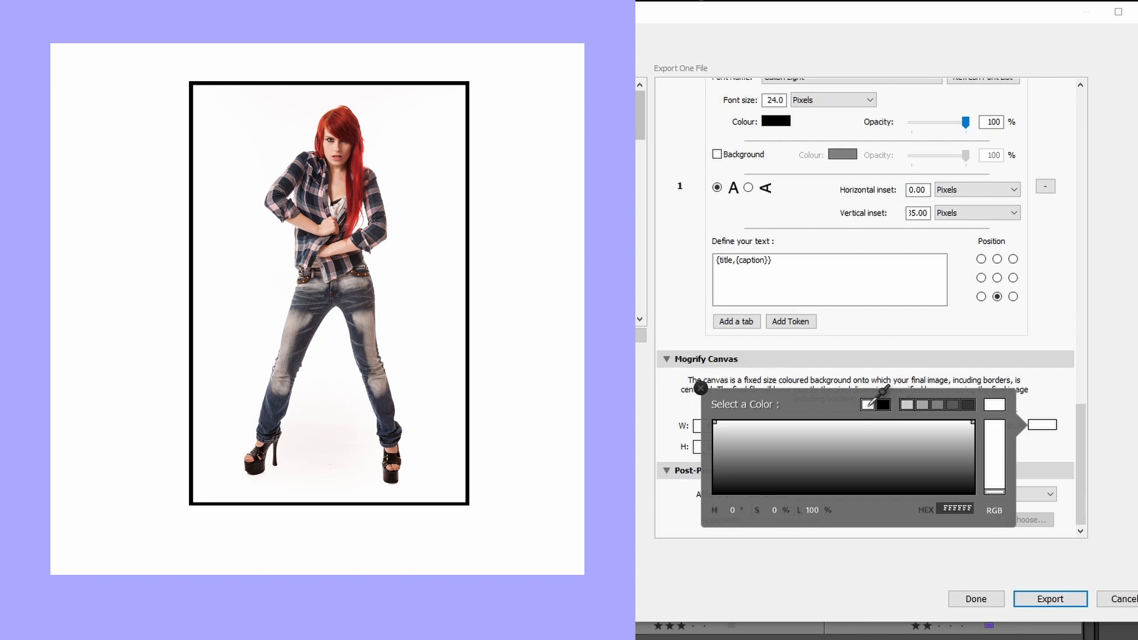
{"action": "left_click", "coordinate": [1057, 439]}
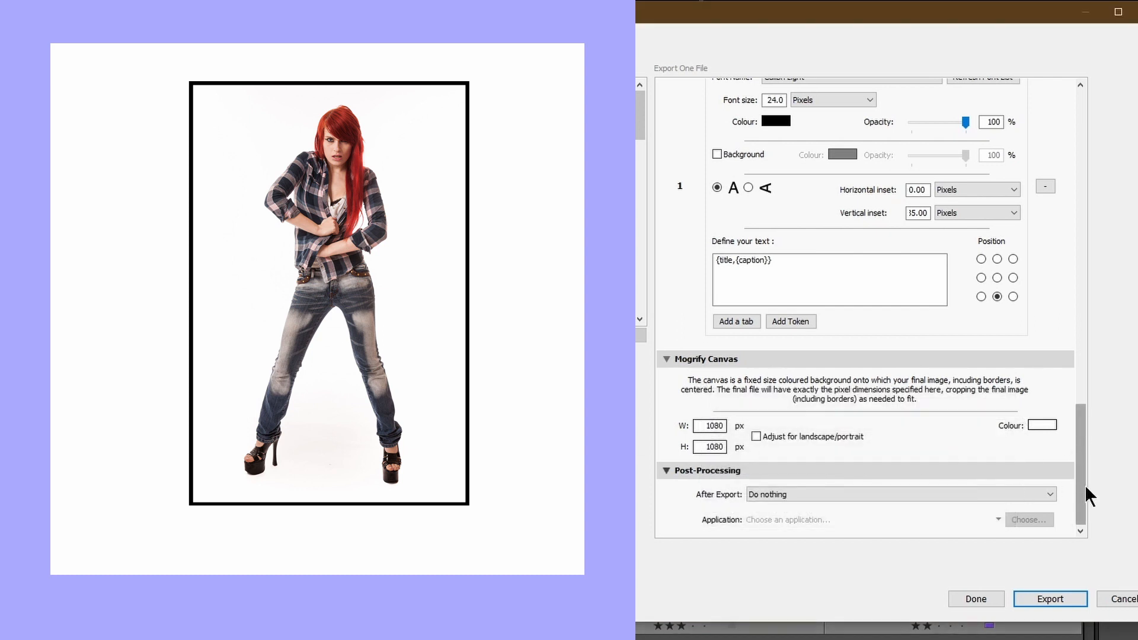
{"action": "left_click", "coordinate": [805, 492]}
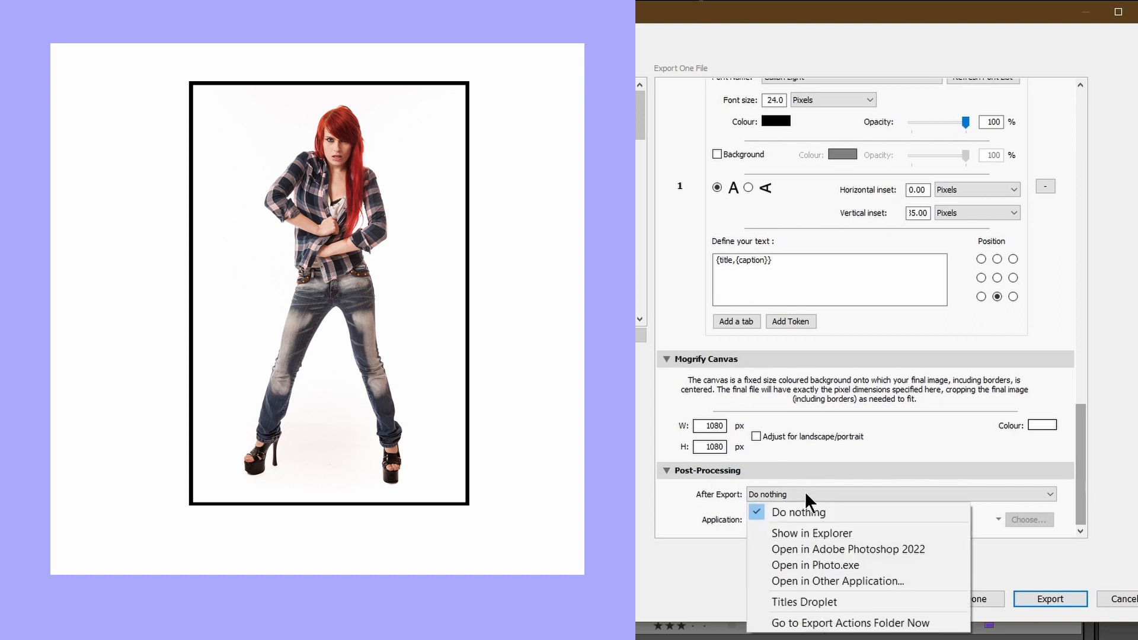
{"action": "left_click", "coordinate": [830, 534]}
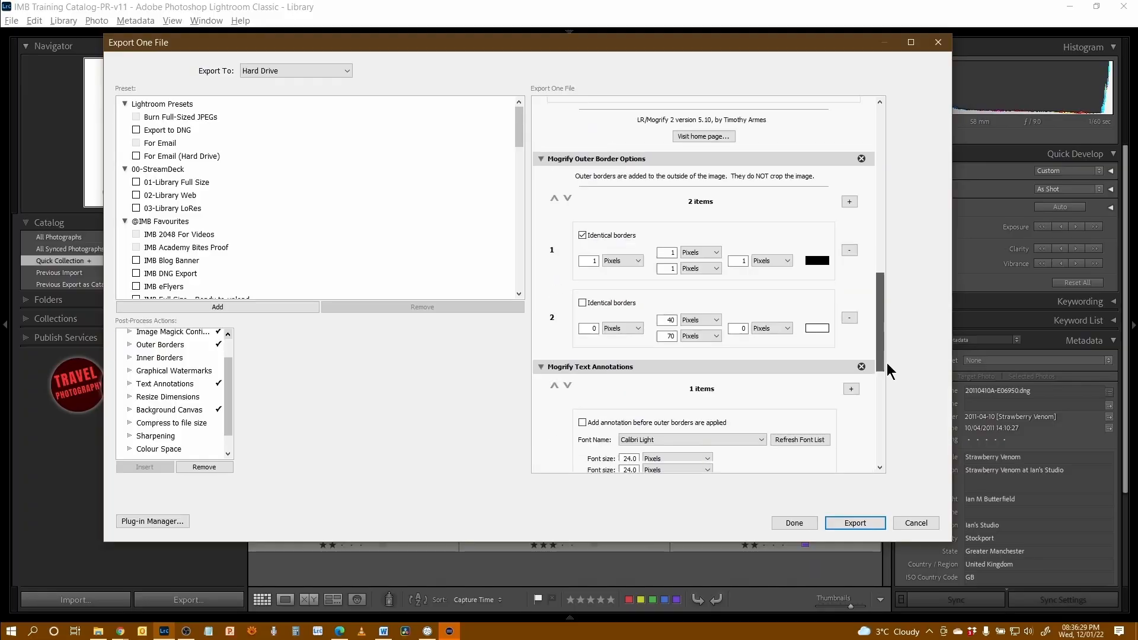
{"action": "left_click_drag", "start_coordinate": [886, 363], "coordinate": [886, 369]}
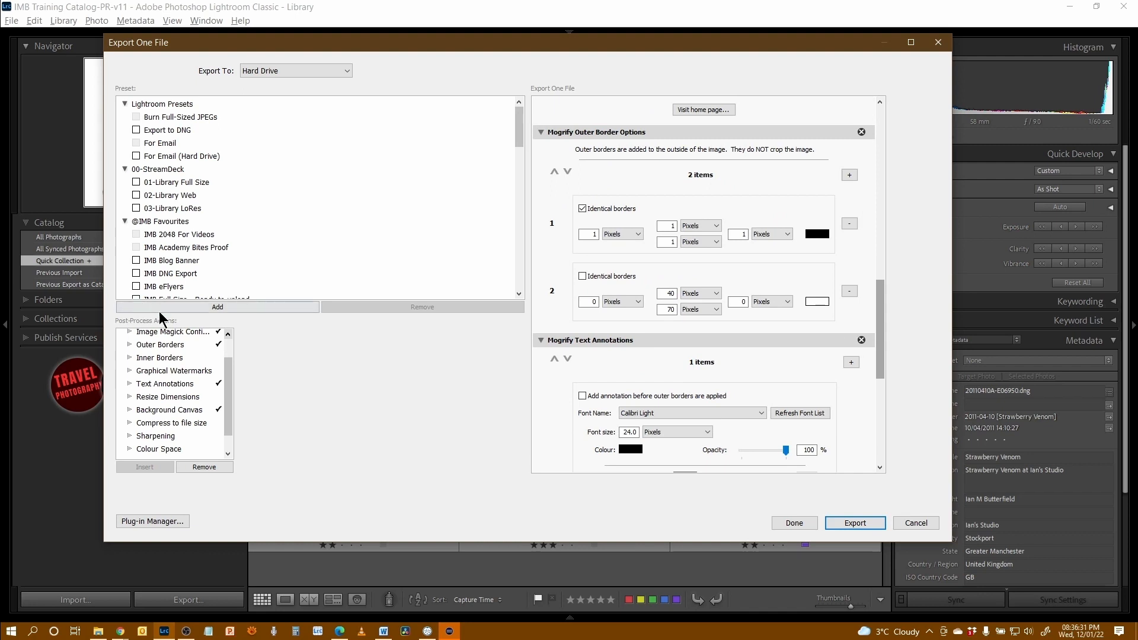
{"action": "left_click", "coordinate": [234, 307]}
{"action": "type", "text": "1"}
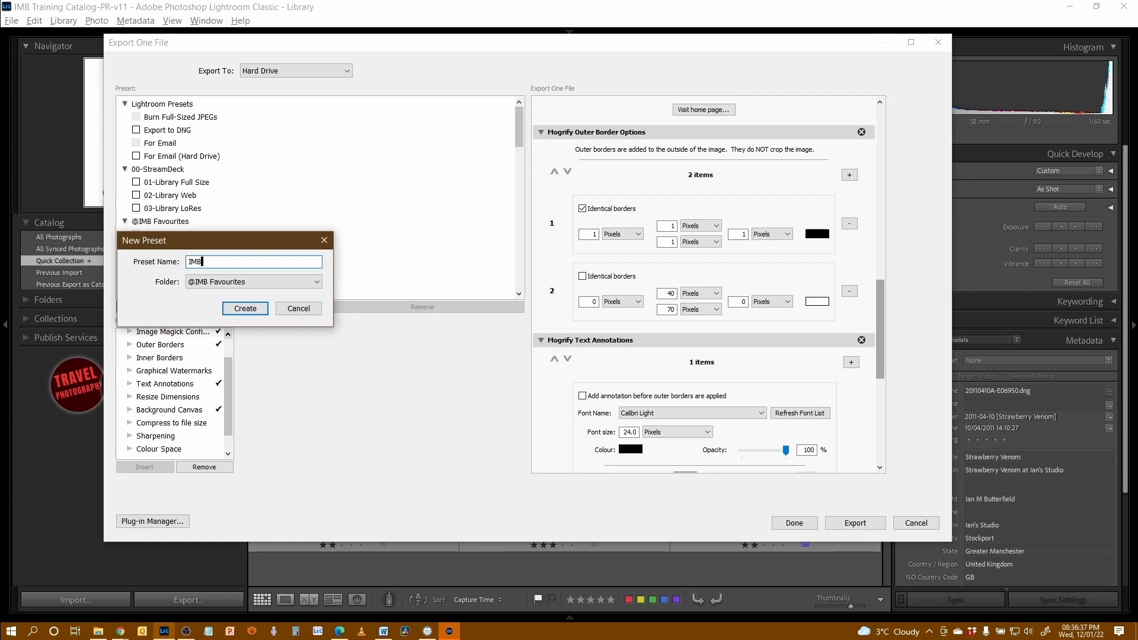
{"action": "type", "text": "tagram Square 1080"}
{"action": "left_click", "coordinate": [245, 310]}
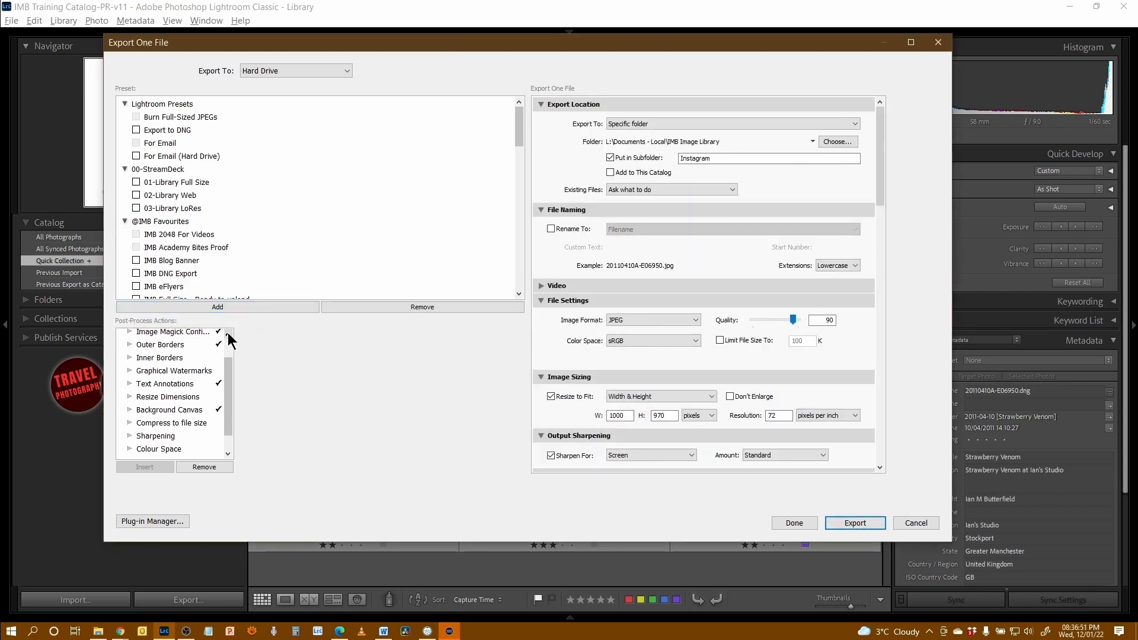
- Export the photo and check the exported JPEG's file details and preview in File Explorer
{"action": "left_click_drag", "start_coordinate": [383, 41], "coordinate": [373, 43]}
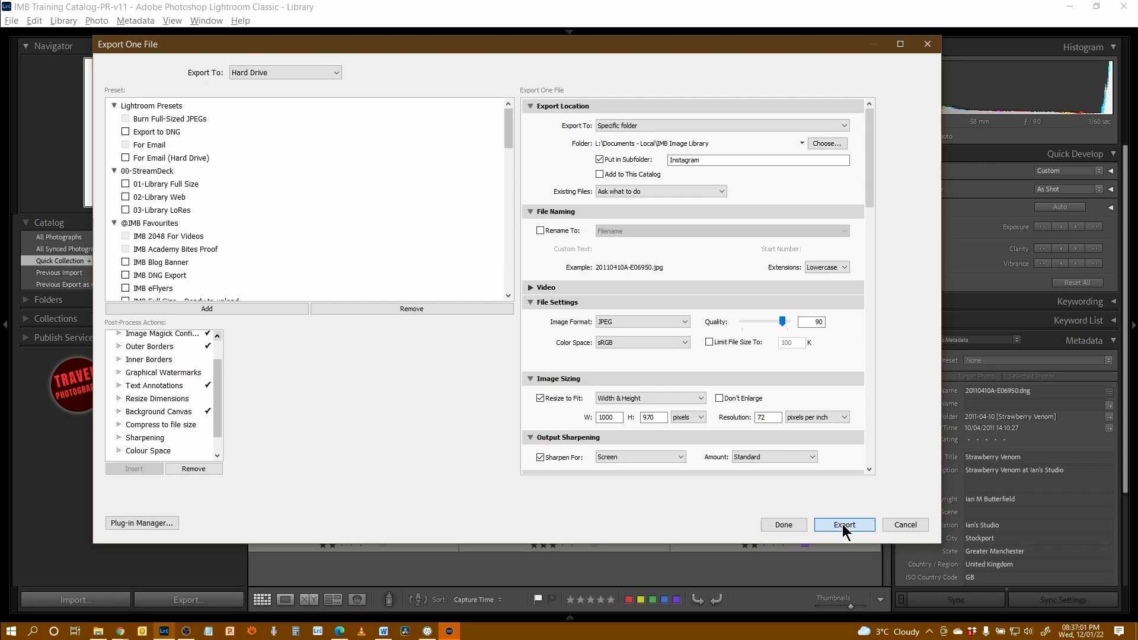
{"action": "left_click", "coordinate": [844, 525]}
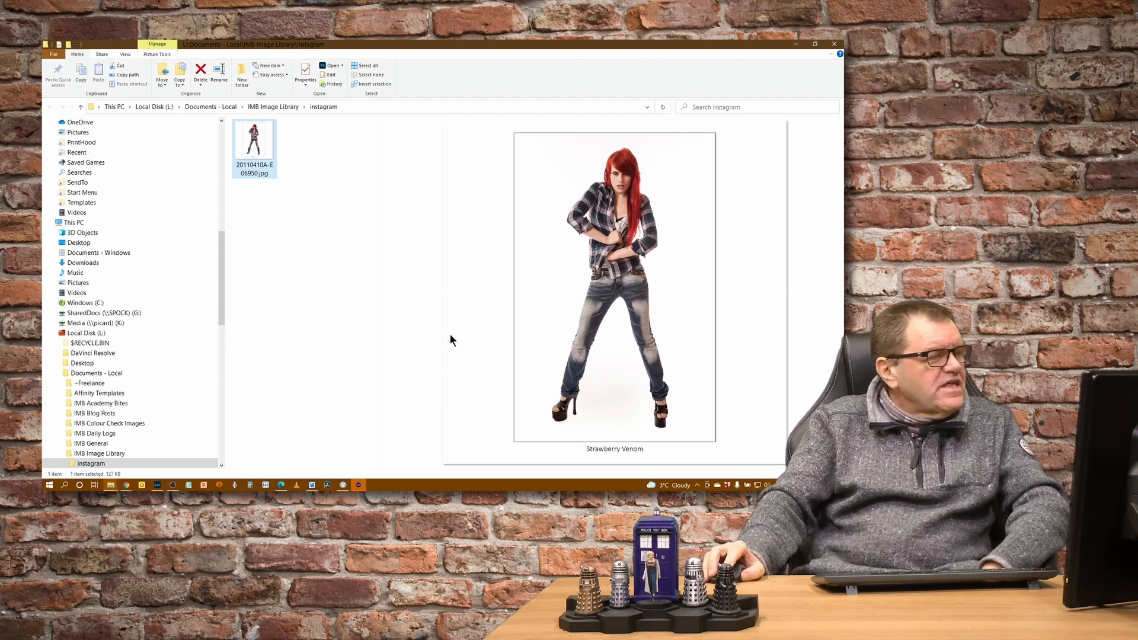
{"action": "left_click", "coordinate": [124, 52]}
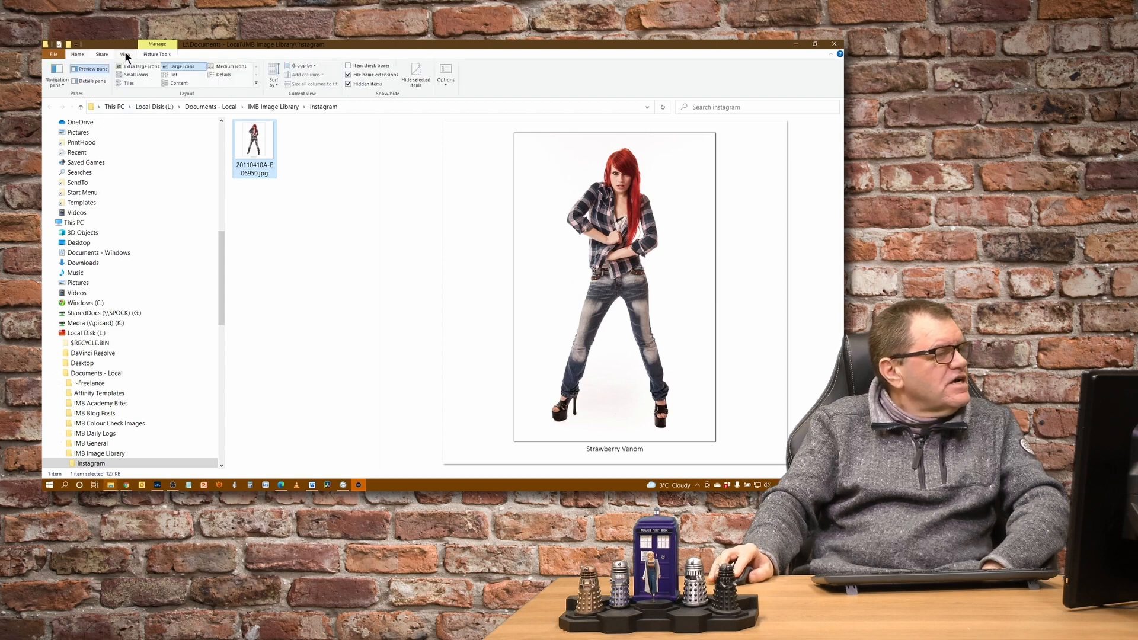
{"action": "left_click", "coordinate": [92, 81]}
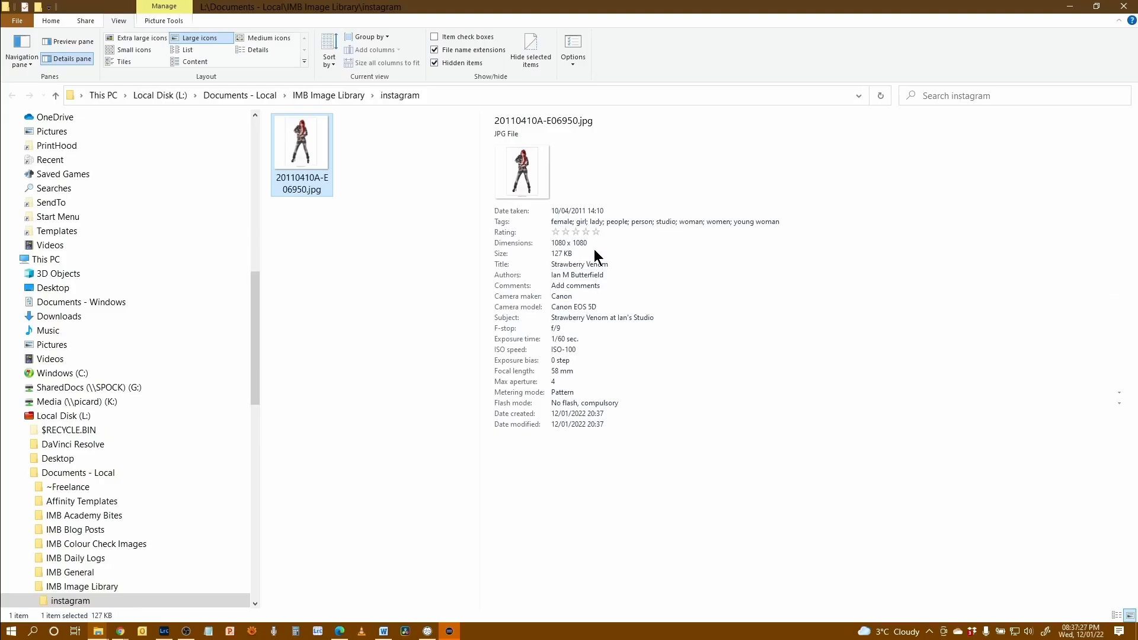
{"action": "left_click", "coordinate": [70, 43]}
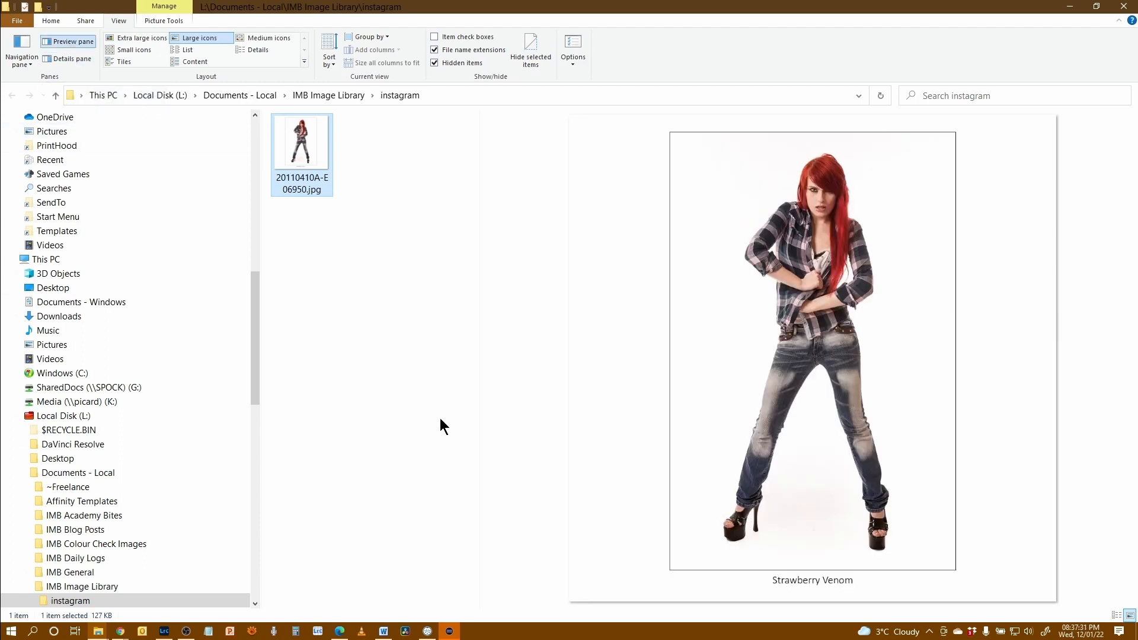
- Back in Lightroom Classic, export all photos of the Quick Collection with the IMB Instagram Square 1080 preset, skipping the existing file
{"action": "key", "text": "alt+Tab"}
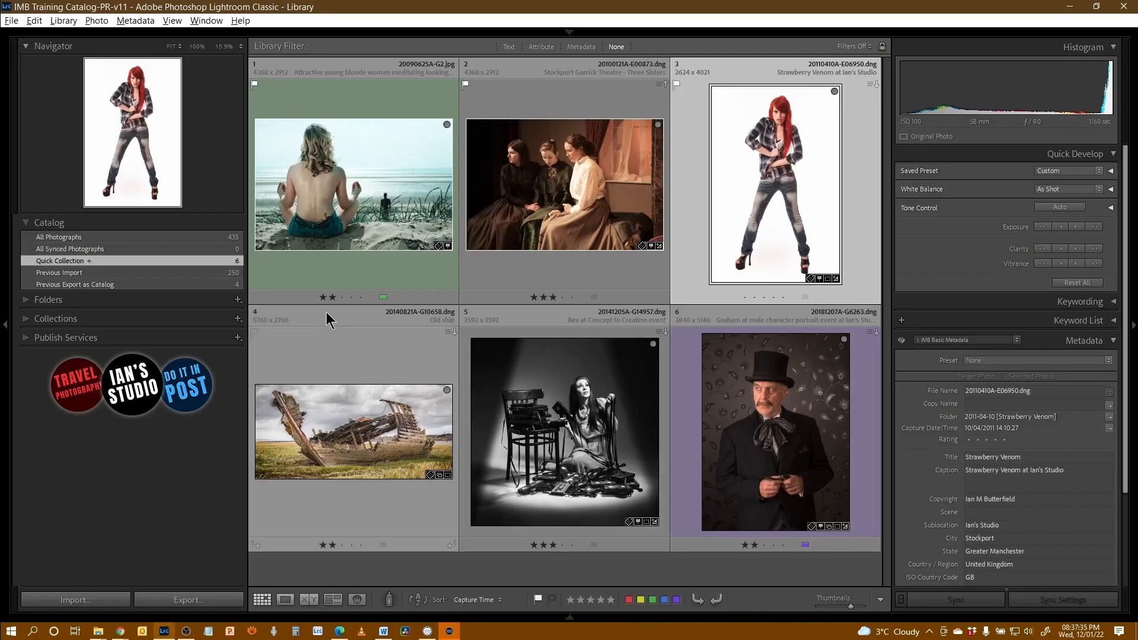
{"action": "key", "text": "ctrl+a"}
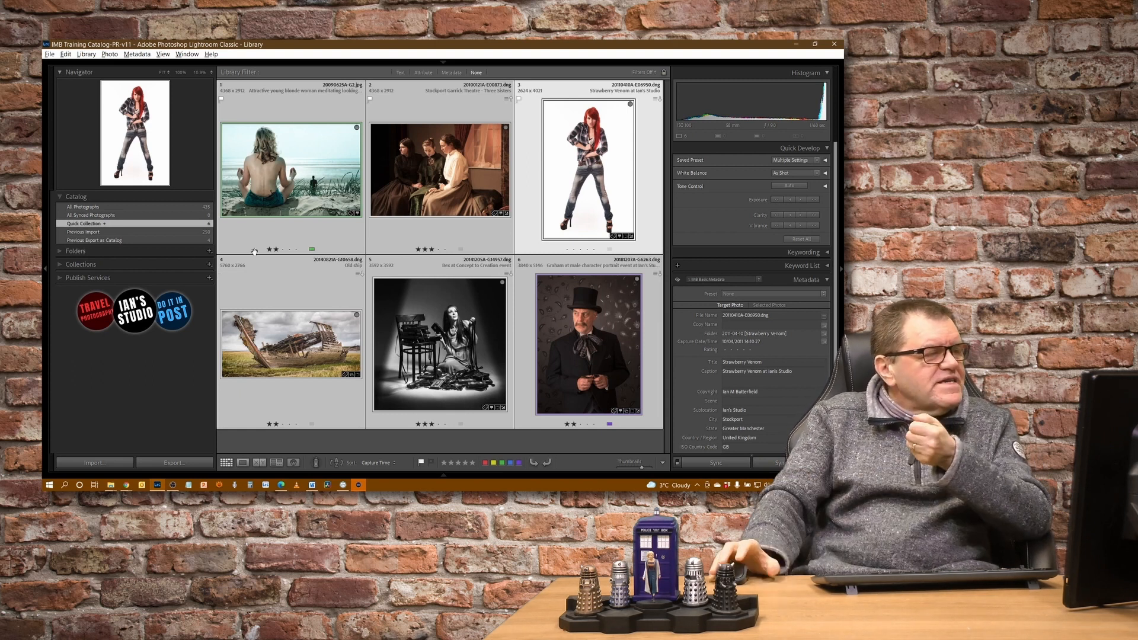
{"action": "right_click", "coordinate": [427, 174]}
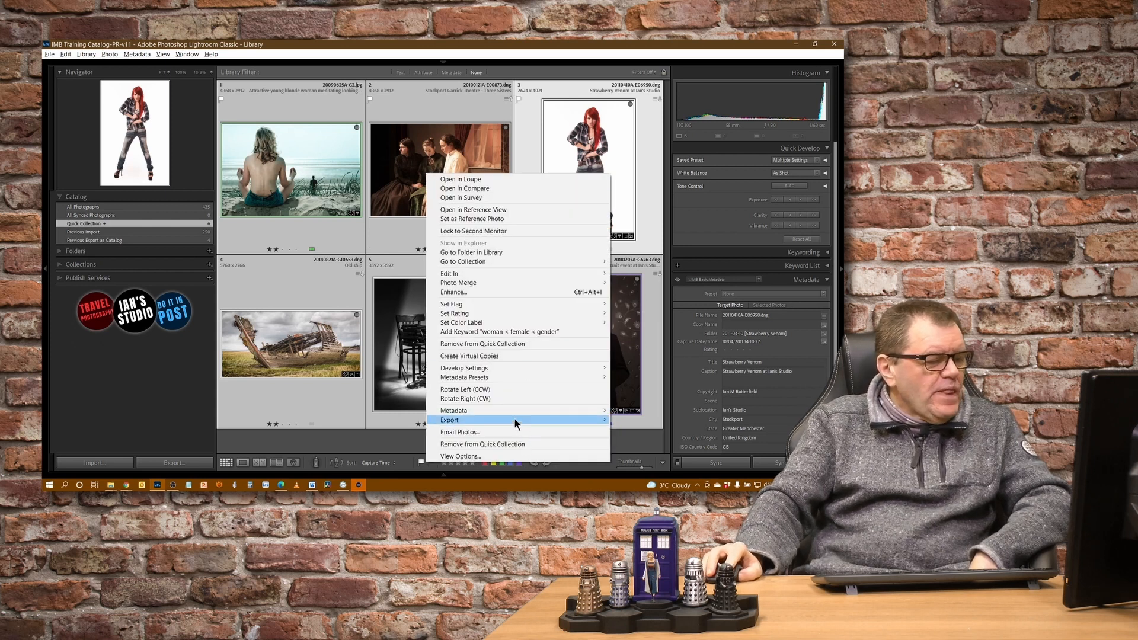
{"action": "mouse_move", "coordinate": [521, 419]}
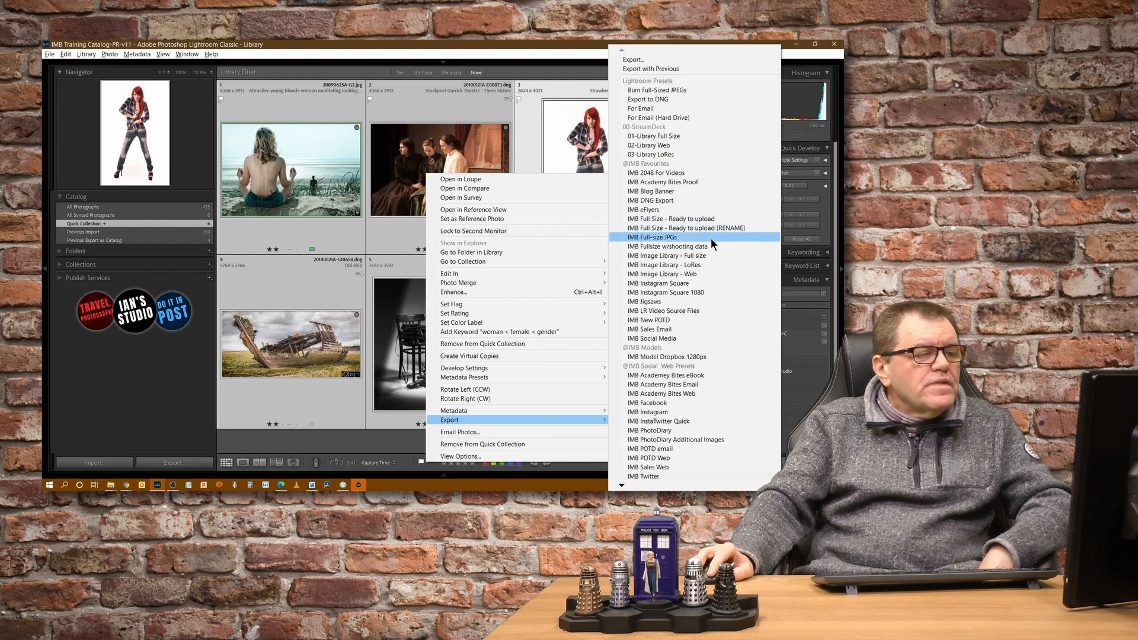
{"action": "left_click", "coordinate": [730, 293]}
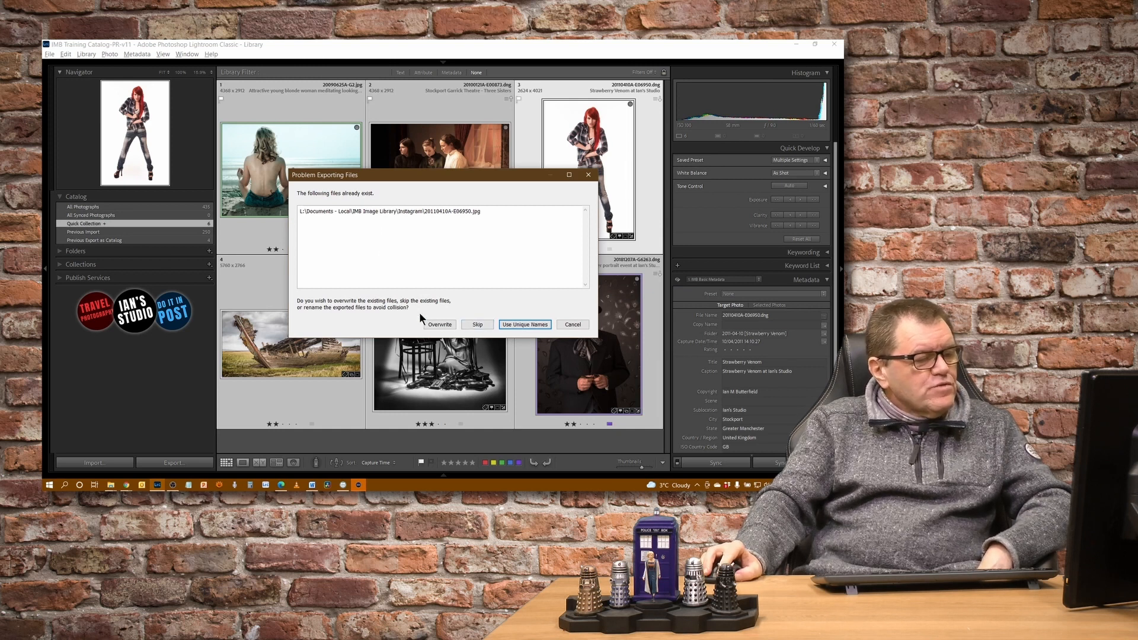
{"action": "left_click", "coordinate": [481, 324]}
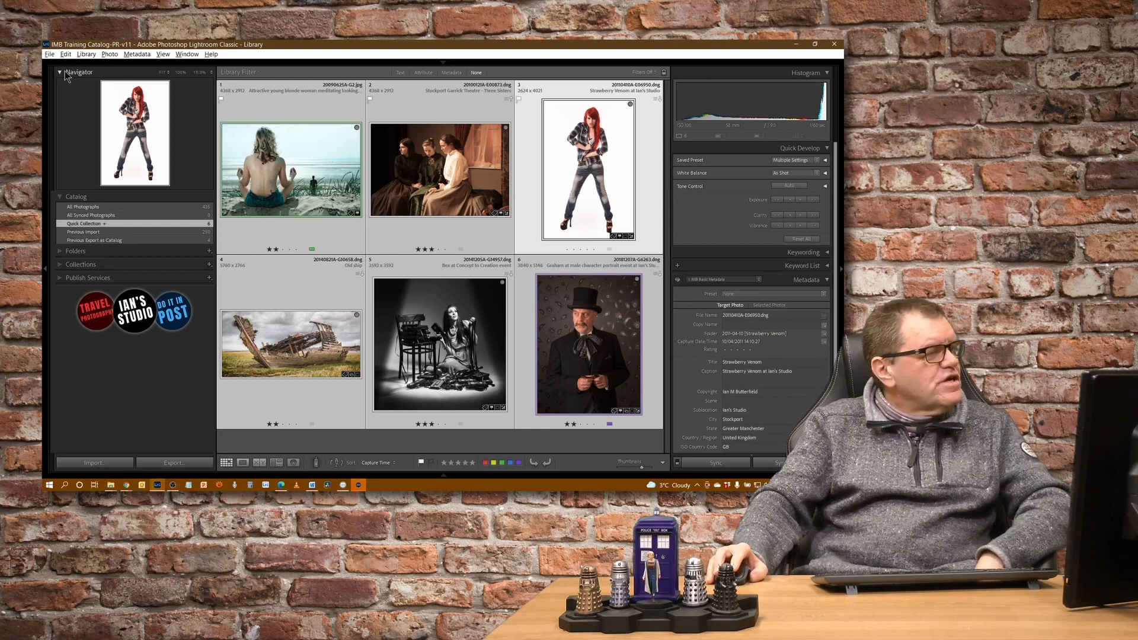
- Switch to File Explorer and preview each exported image in the instagram folder to examine its border, title and square canvas
{"action": "key", "text": "alt+Tab"}
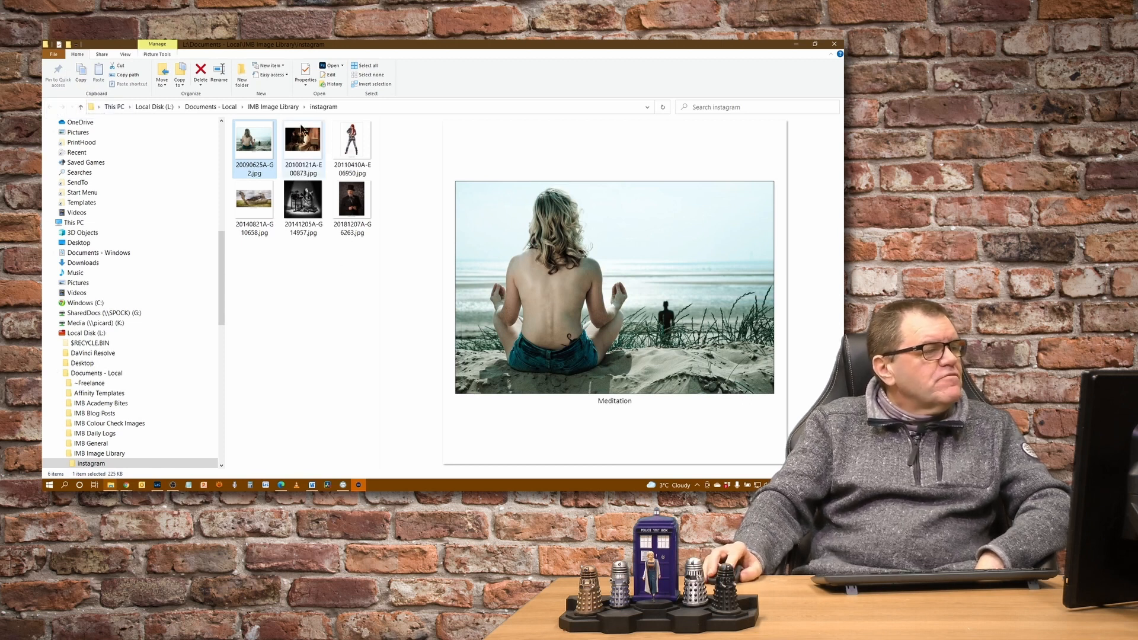
{"action": "left_click", "coordinate": [306, 144]}
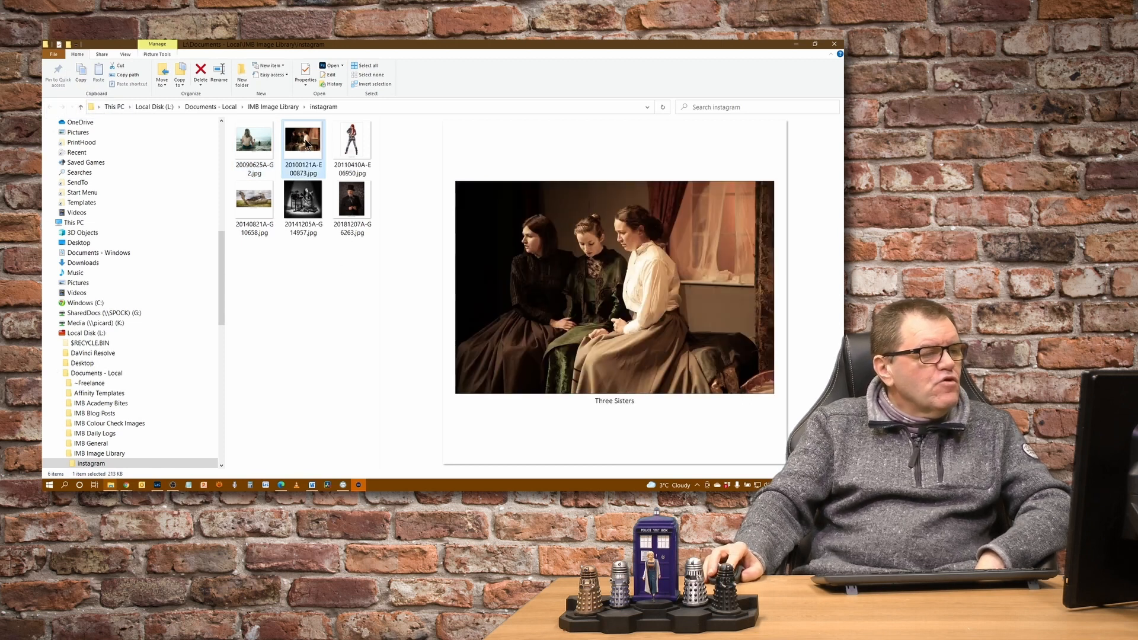
{"action": "left_click", "coordinate": [354, 149]}
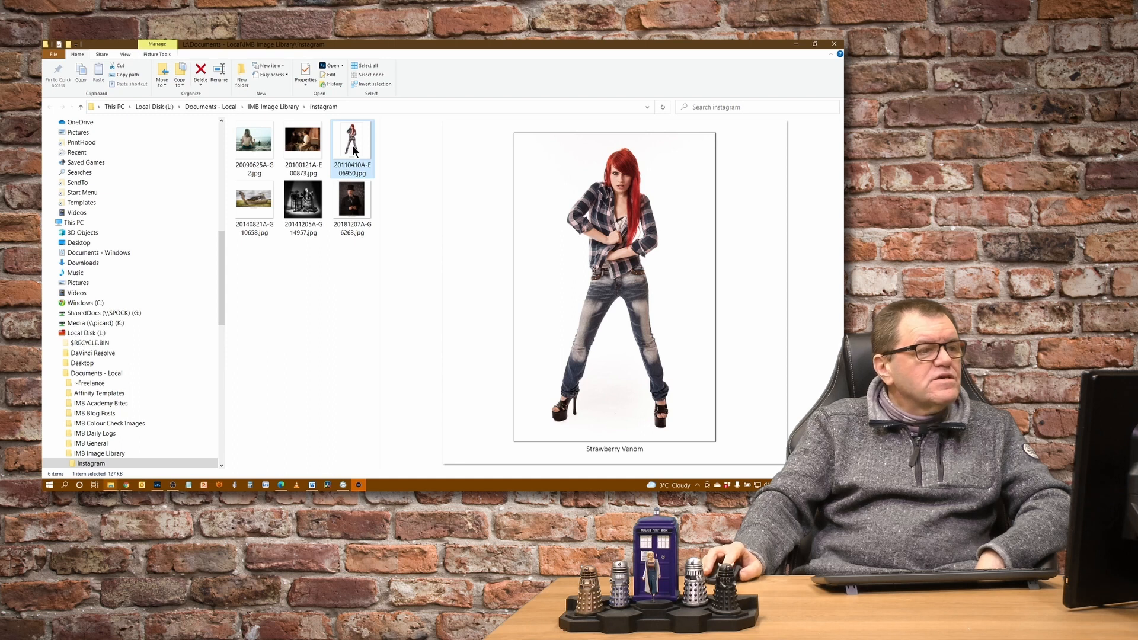
{"action": "left_click", "coordinate": [260, 202]}
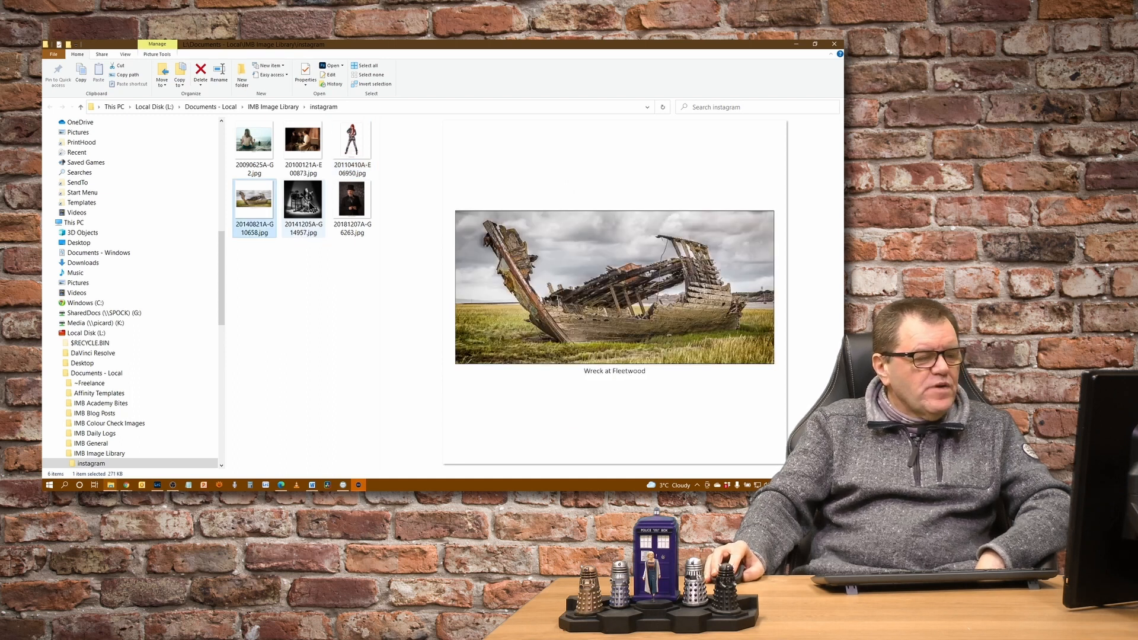
{"action": "left_click", "coordinate": [308, 206]}
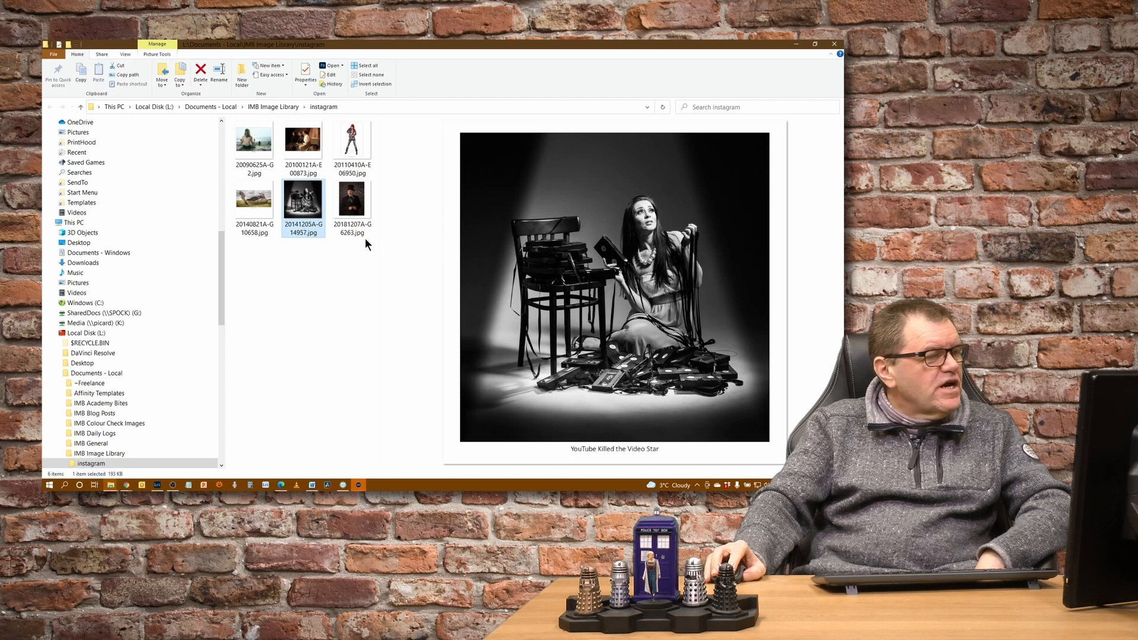
{"action": "left_click", "coordinate": [354, 204]}
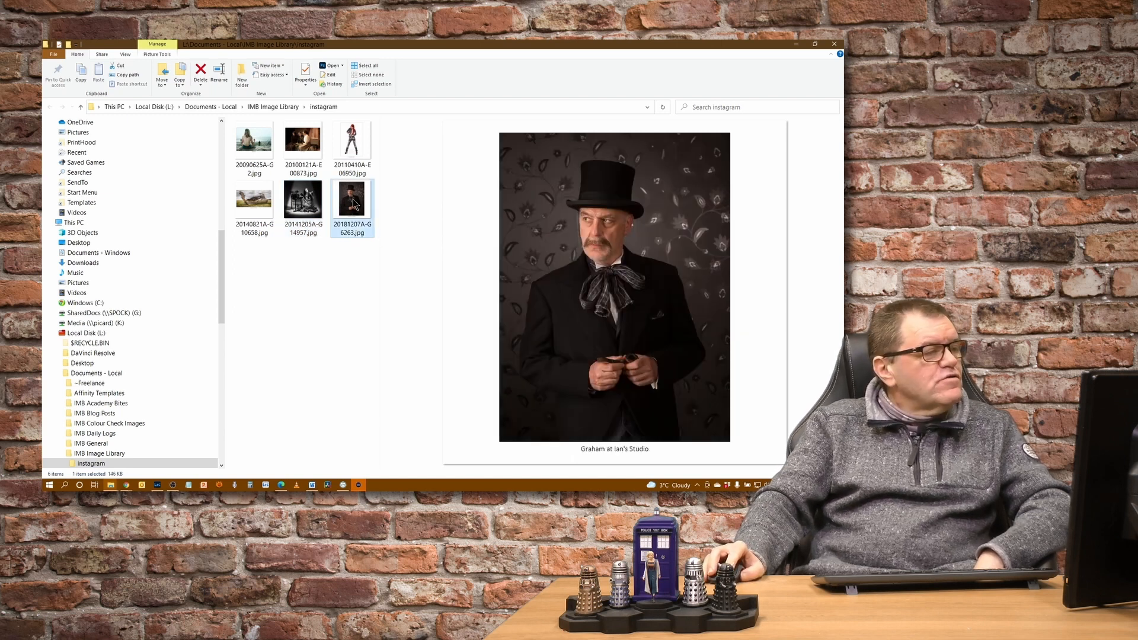
- Add the exported shipwreck image 20140821A-G10658.jpg to a new Instagram post in the browser and proceed to the post details without cropping or filters
{"action": "left_click", "coordinate": [255, 200]}
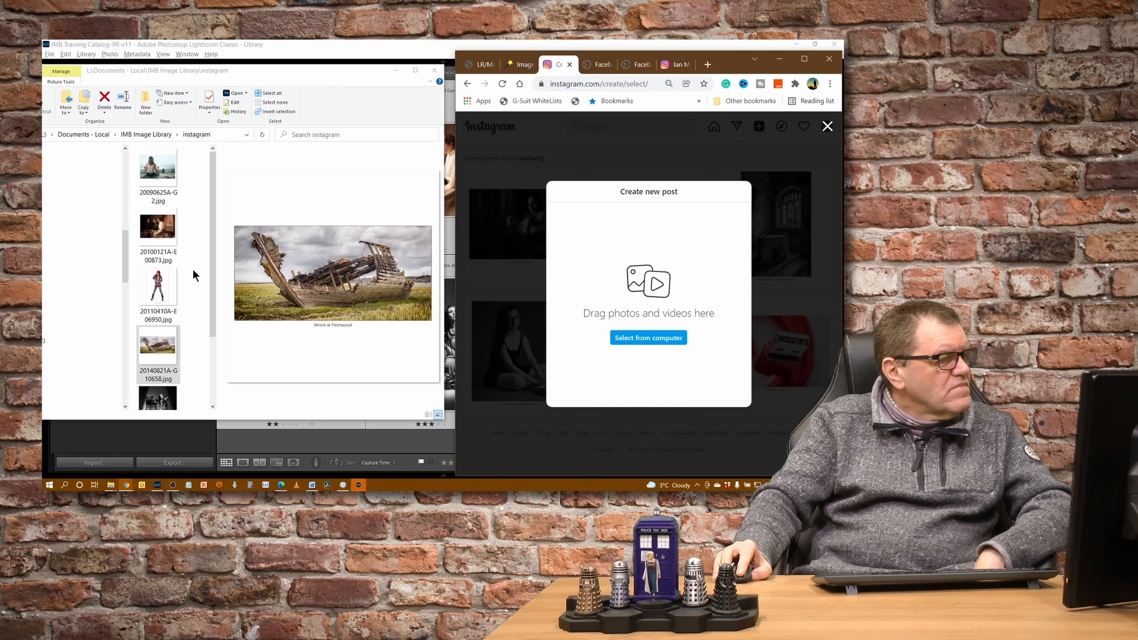
{"action": "left_click_drag", "start_coordinate": [161, 351], "coordinate": [653, 297]}
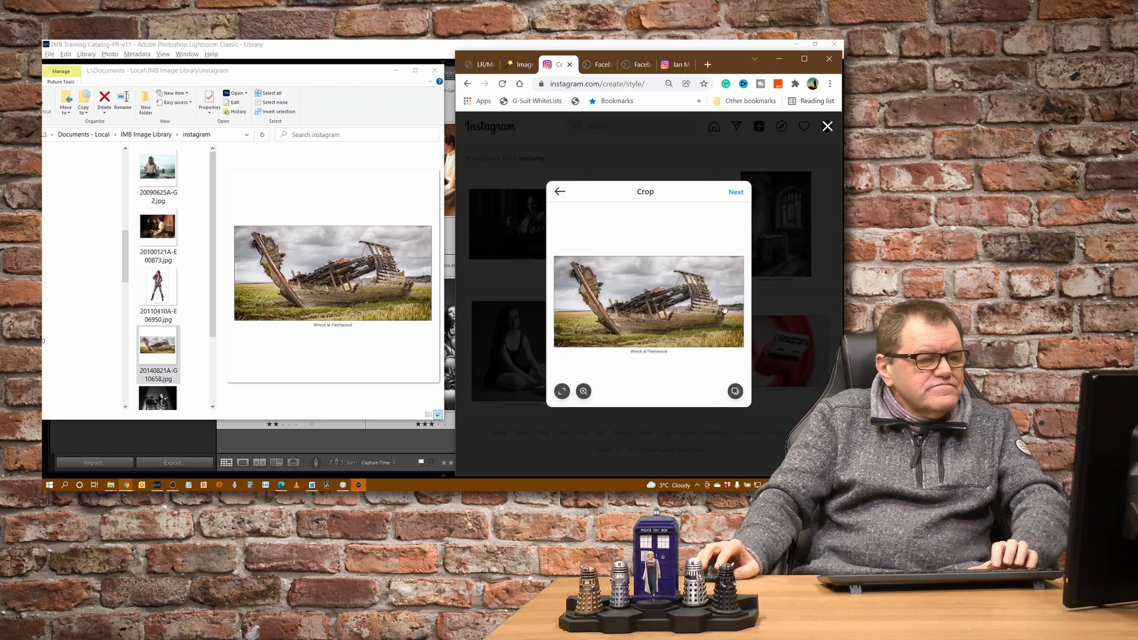
{"action": "left_click", "coordinate": [735, 191]}
{"action": "left_click", "coordinate": [819, 188]}
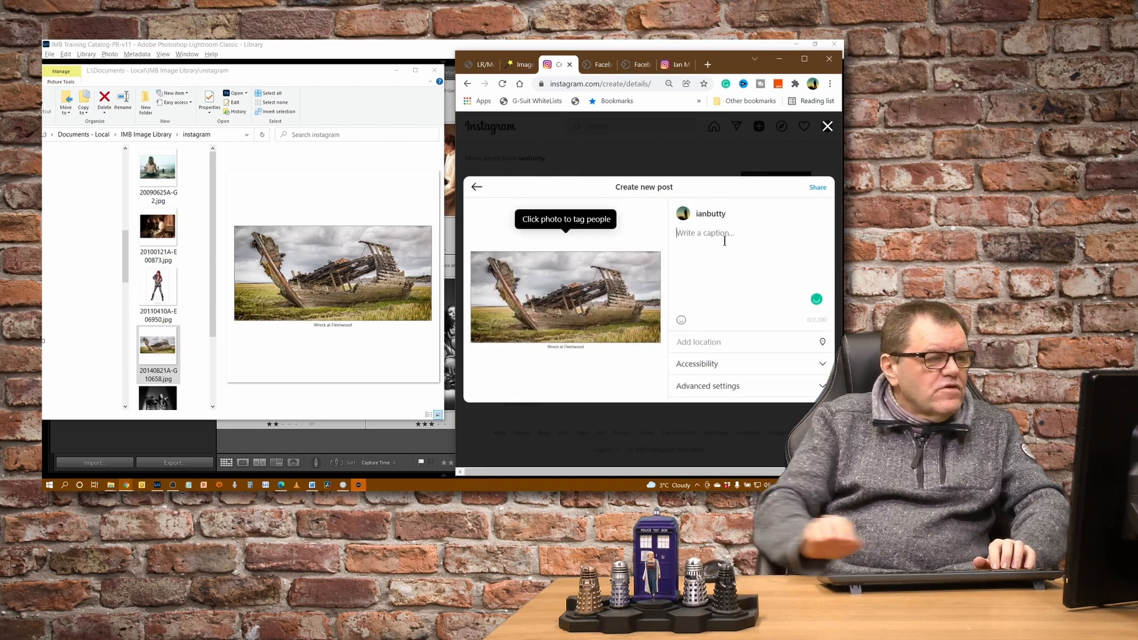
- Share the post with the caption "Wreck at Fleetwood #wreck #fleetwood #lancashire #lancashirelife" and open it from the profile grid
{"action": "type", "text": "Wreck at Fleetwood #wreck #fleetwood #lancashire #lancashirelife"}
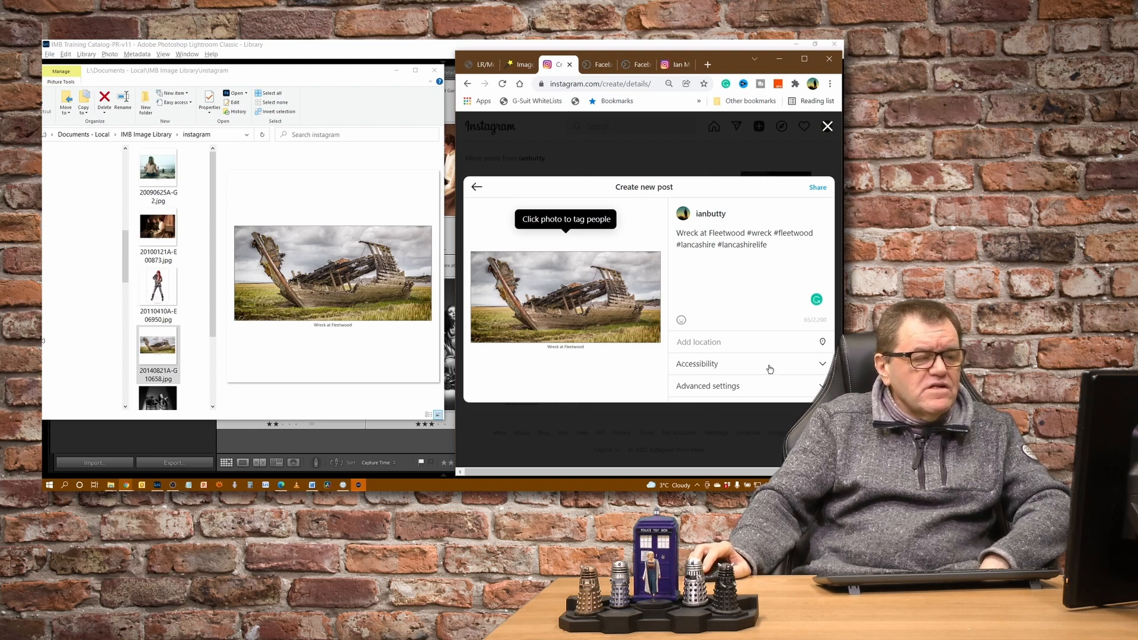
{"action": "left_click", "coordinate": [817, 187]}
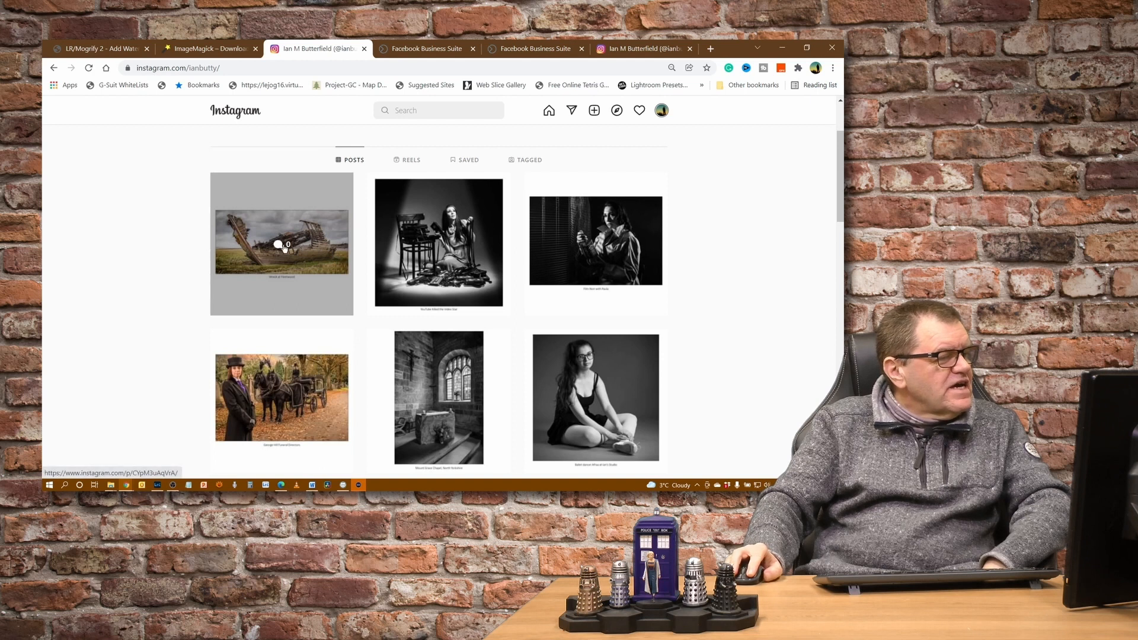
{"action": "left_click", "coordinate": [244, 236]}
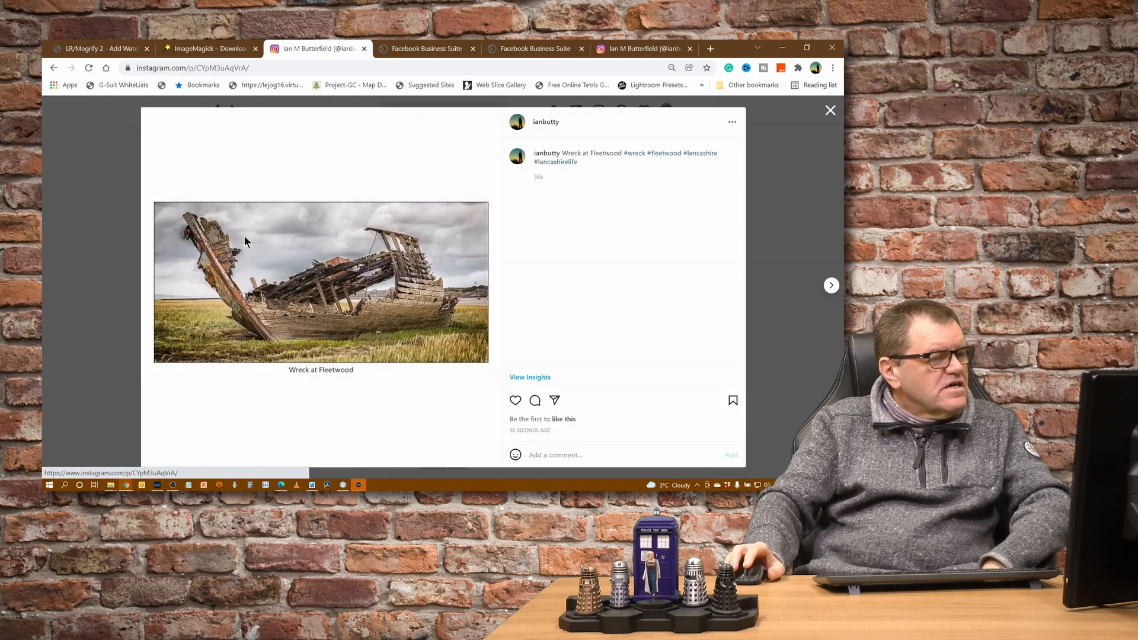